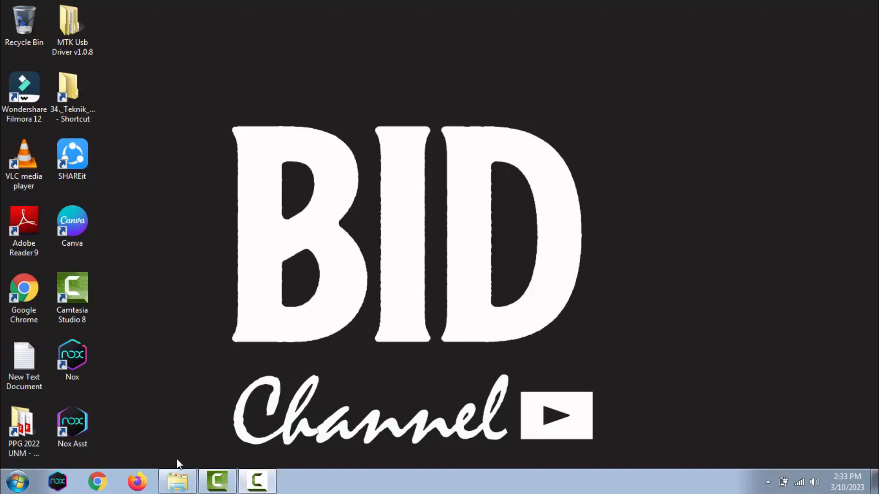
# Open Computer Management for this computer from File Explorer and minimize the Downloads window
pyautogui.click(175, 484)
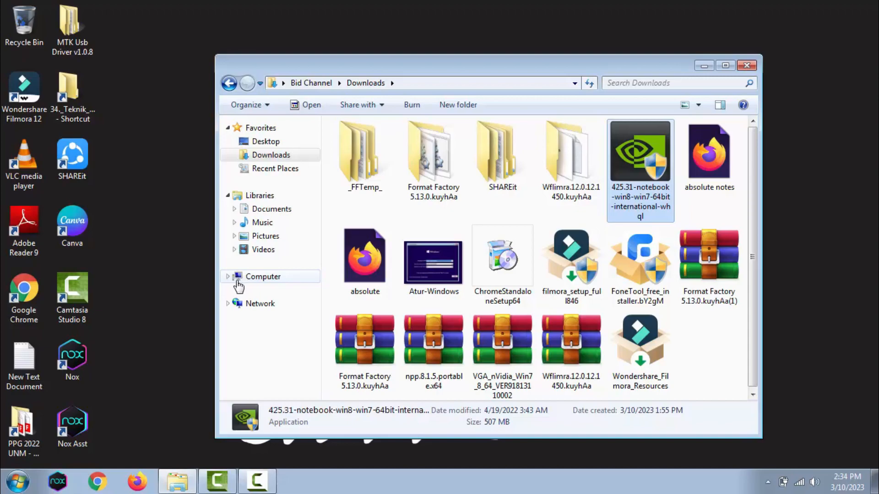
pyautogui.rightClick(272, 284)
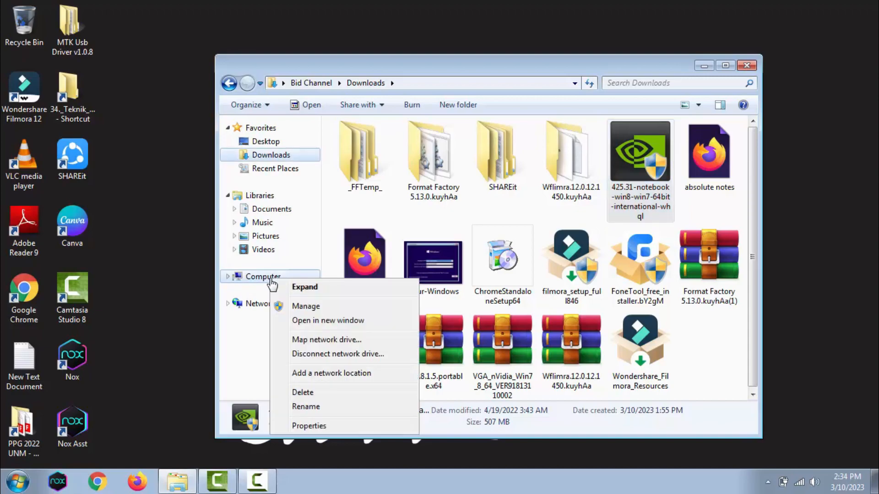
pyautogui.click(306, 306)
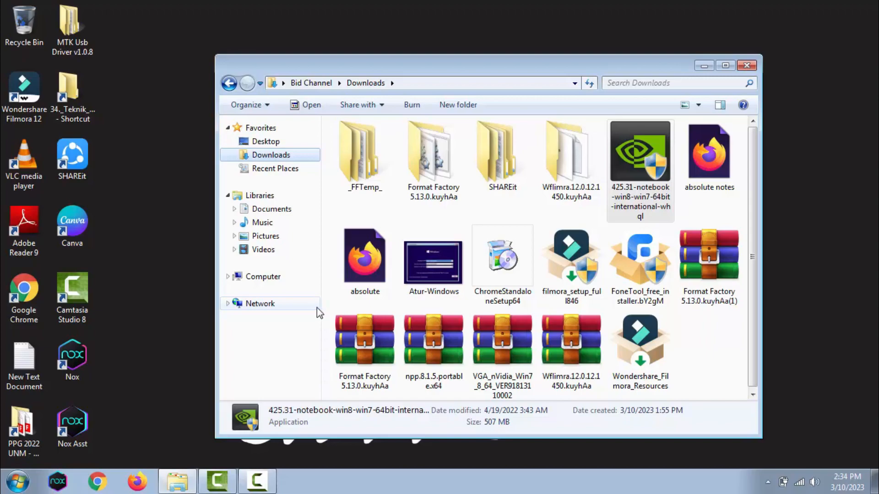
pyautogui.click(703, 66)
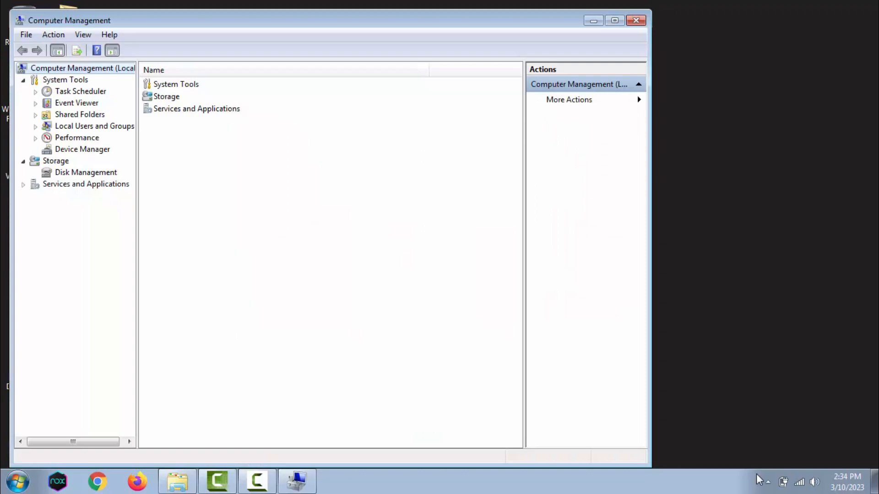
# Examine the Display adapters and Other devices categories in Device Manager, and minimize Computer Management
pyautogui.click(89, 154)
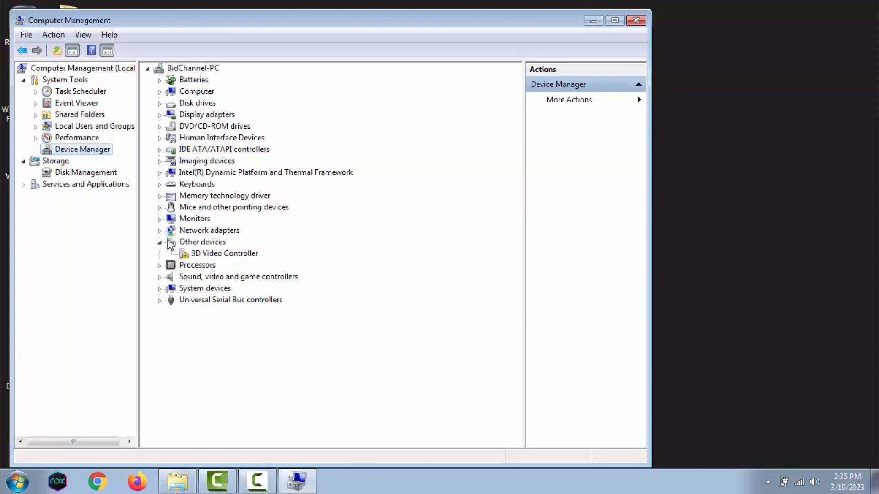
pyautogui.click(160, 115)
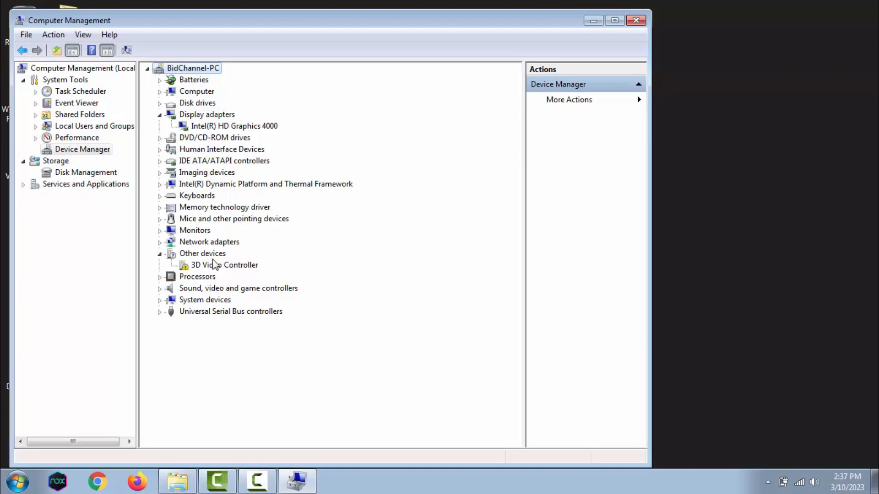
pyautogui.click(594, 21)
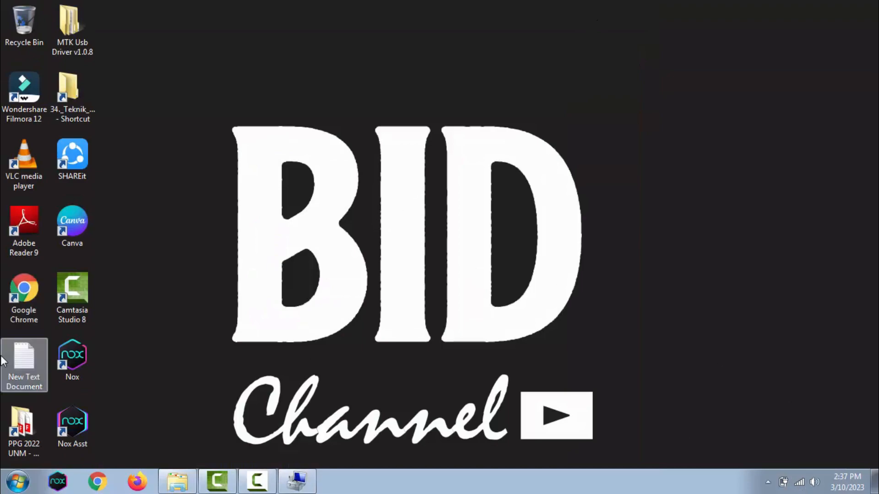
# Switch to Firefox and search the web for "driver asus a46c"
pyautogui.click(145, 480)
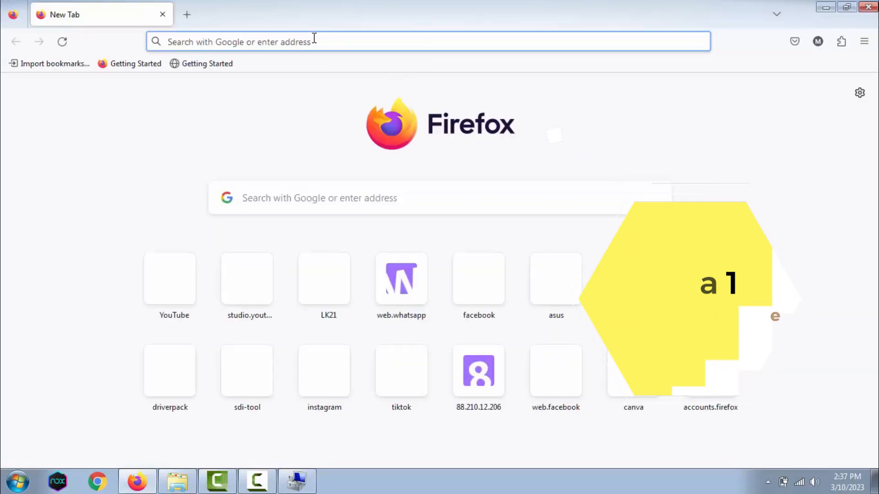
pyautogui.click(308, 40)
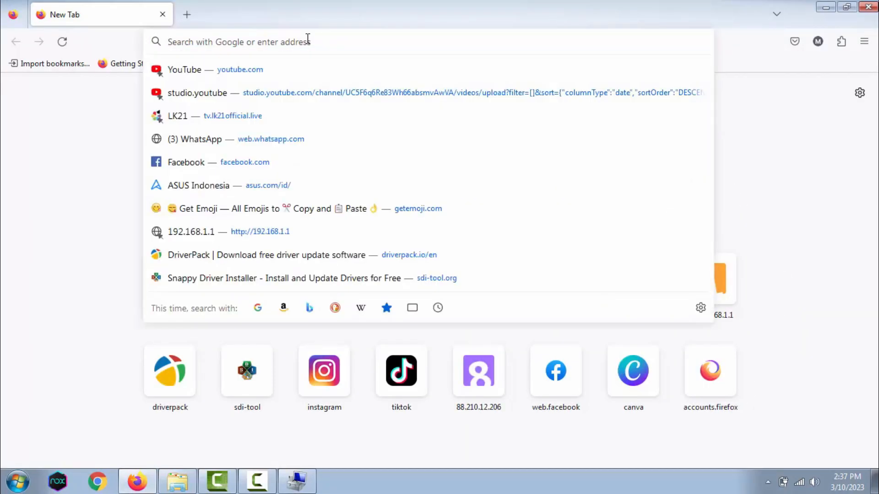
pyautogui.write('d')
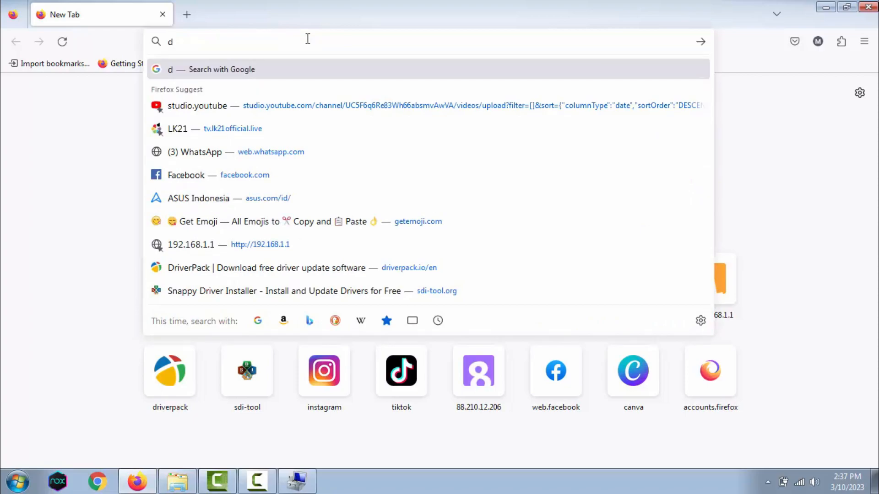
pyautogui.write('river ')
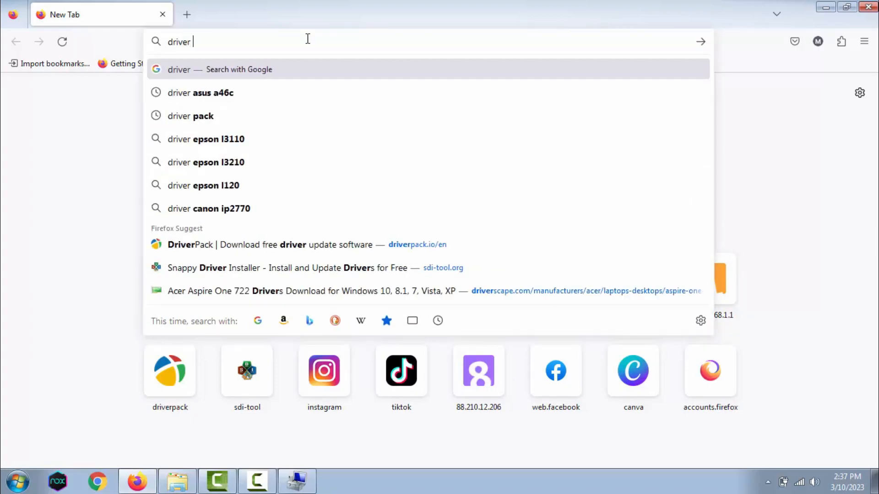
pyautogui.write('asus')
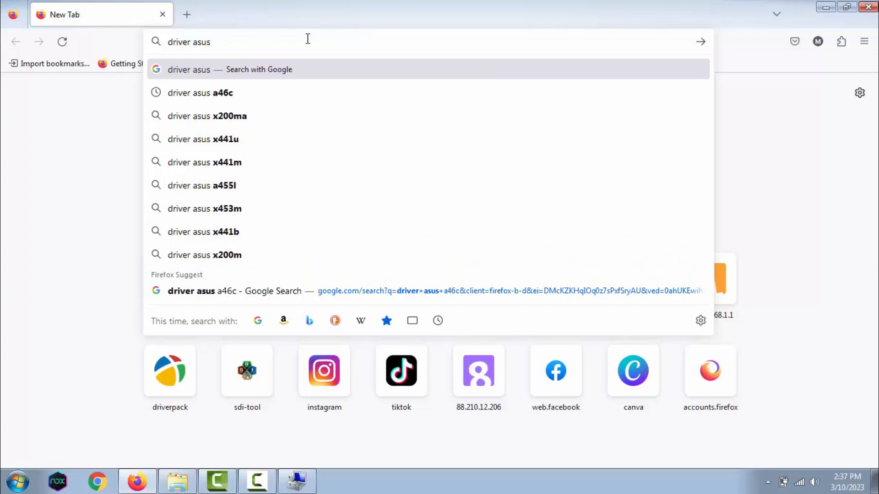
pyautogui.write(' a')
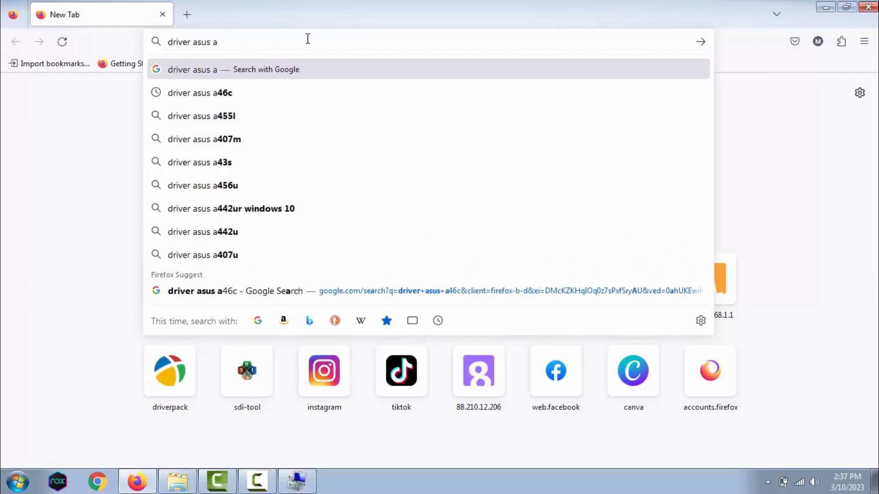
pyautogui.write('46c')
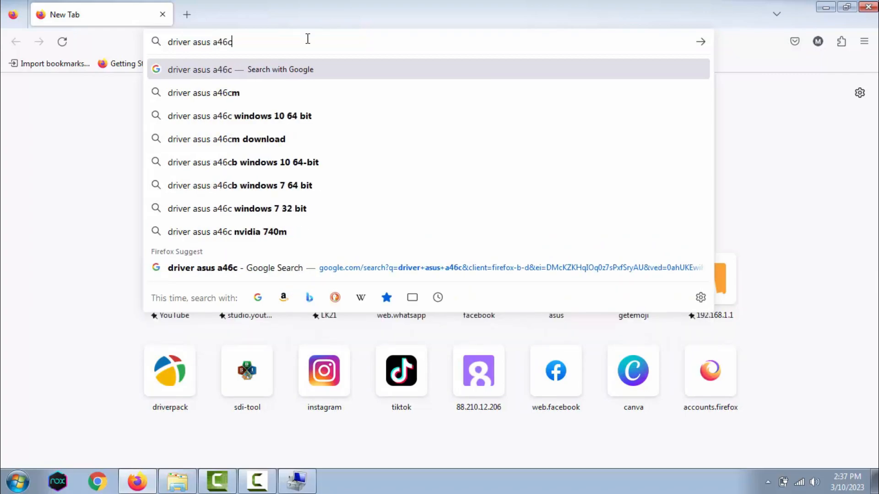
pyautogui.click(183, 43)
pyautogui.click(250, 43)
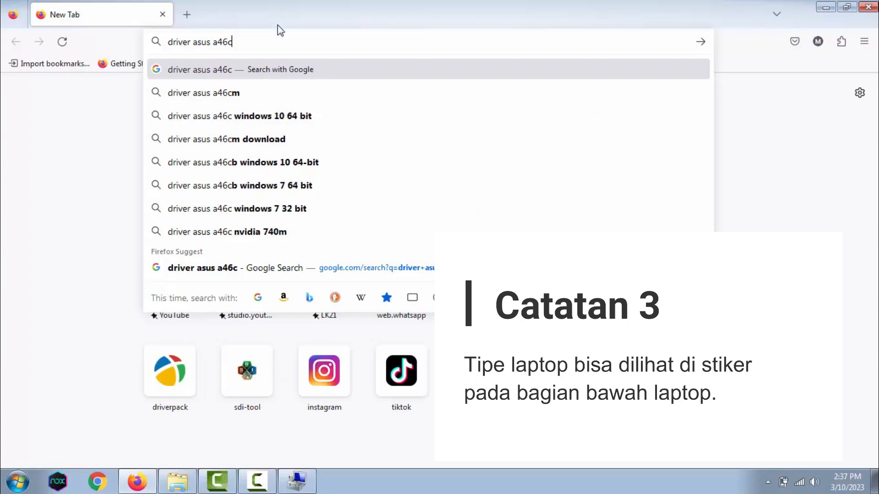
pyautogui.press('Return')
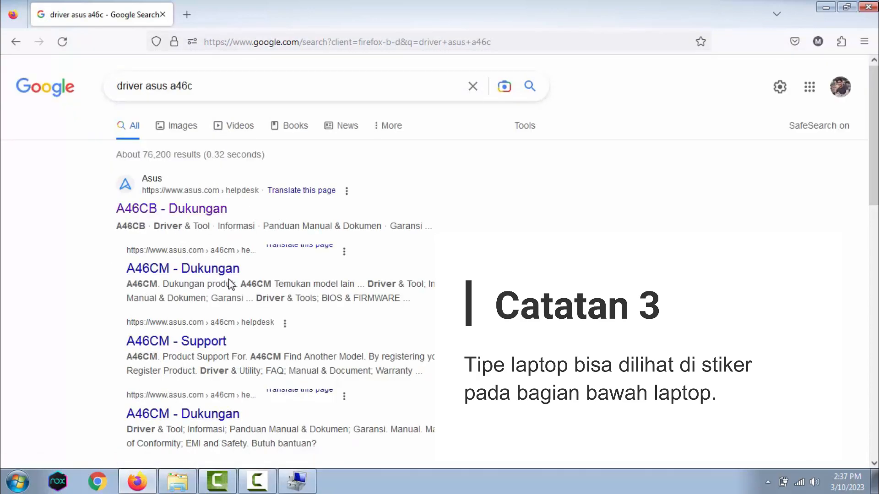
# Open the A46CB - Dukungan support page on the ASUS site and show its Driver & Tool section
pyautogui.click(155, 214)
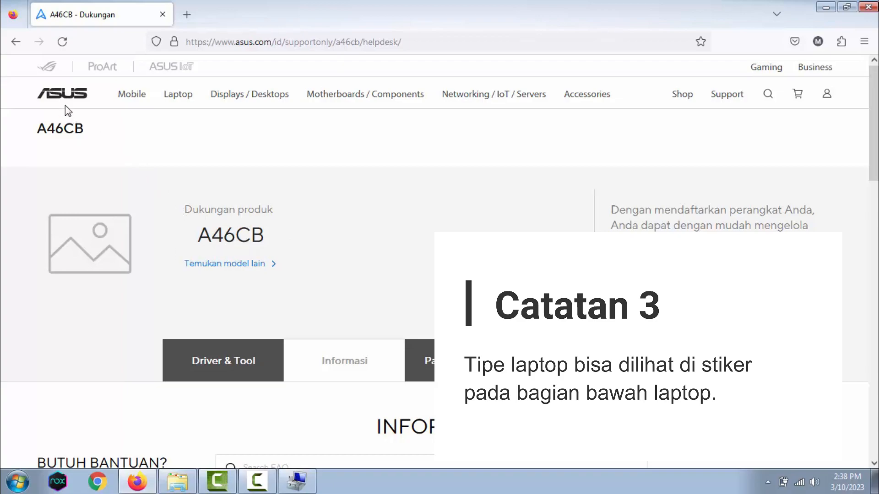
pyautogui.scroll(-4, 347, 200)
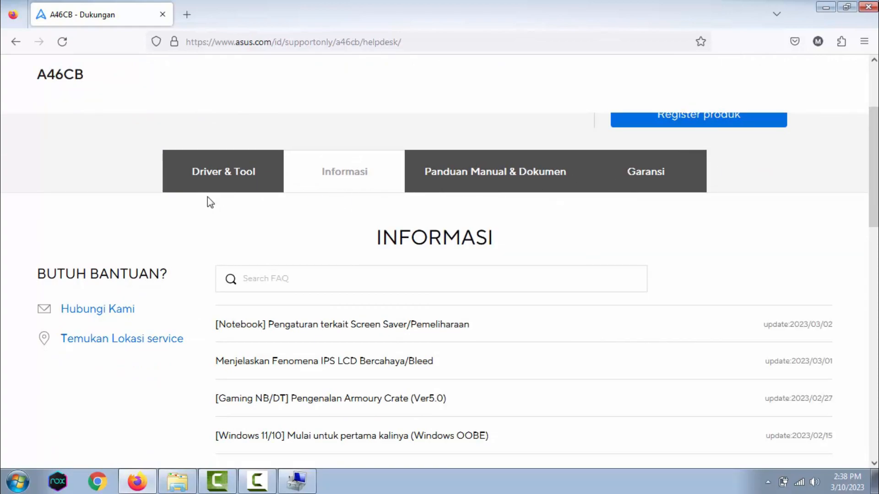
pyautogui.click(213, 184)
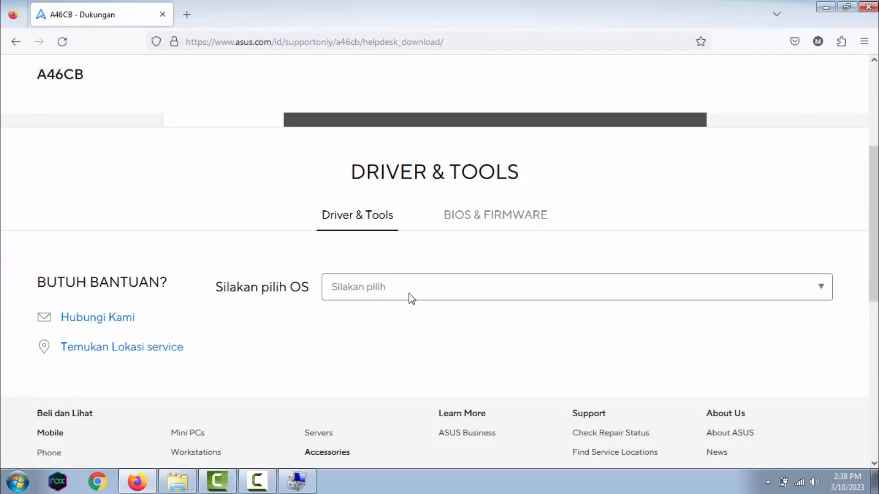
# Choose Windows 7 64-bit as the operating system for the A46CB drivers
pyautogui.click(370, 293)
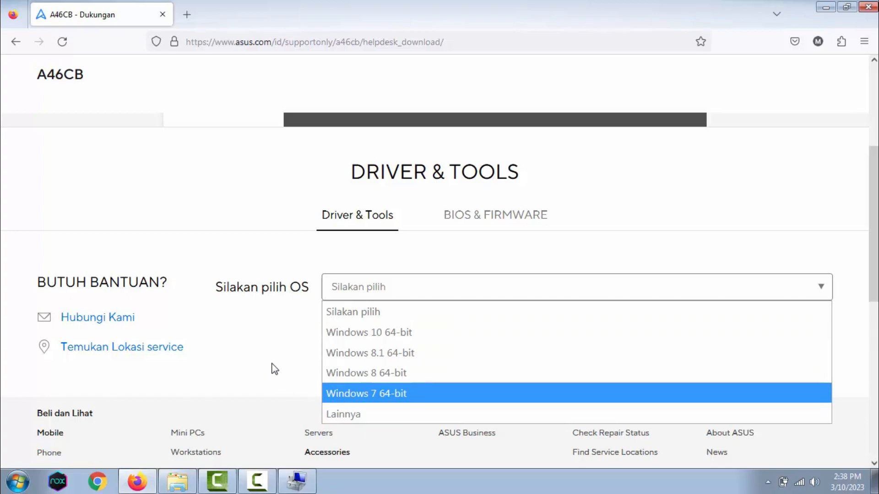
pyautogui.click(399, 390)
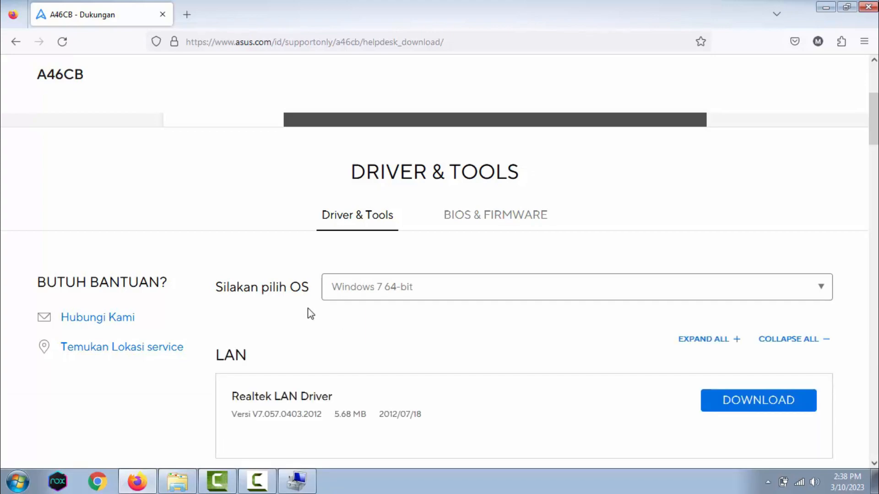
pyautogui.click(406, 292)
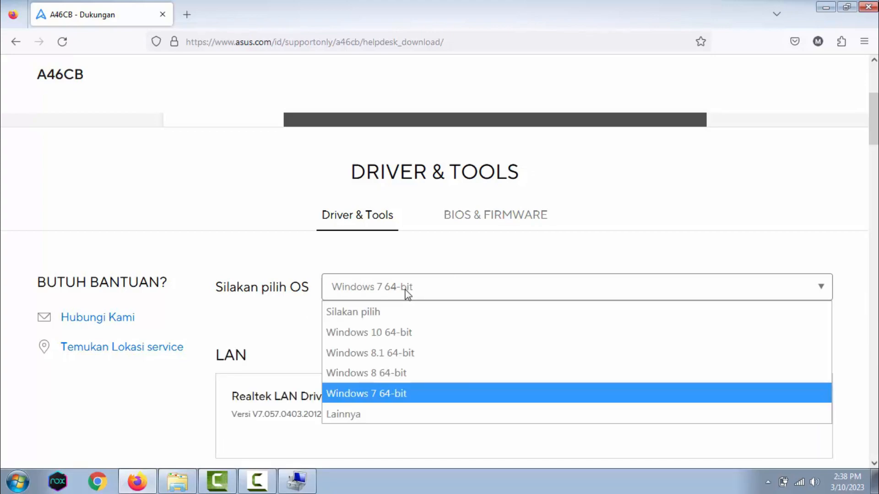
pyautogui.click(402, 395)
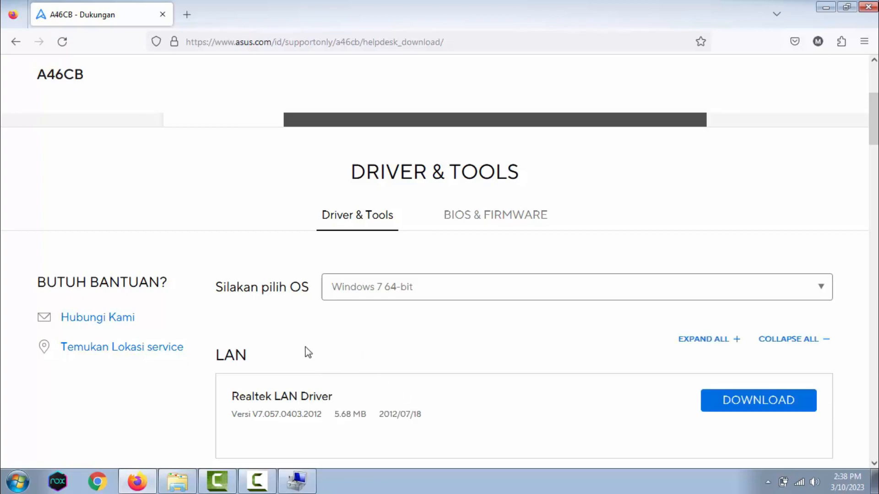
# Start downloading the nVidia Graphics Driver listed under VGA Drivers, and cancel the download
pyautogui.scroll(-4, 304, 350)
pyautogui.scroll(3, 371, 264)
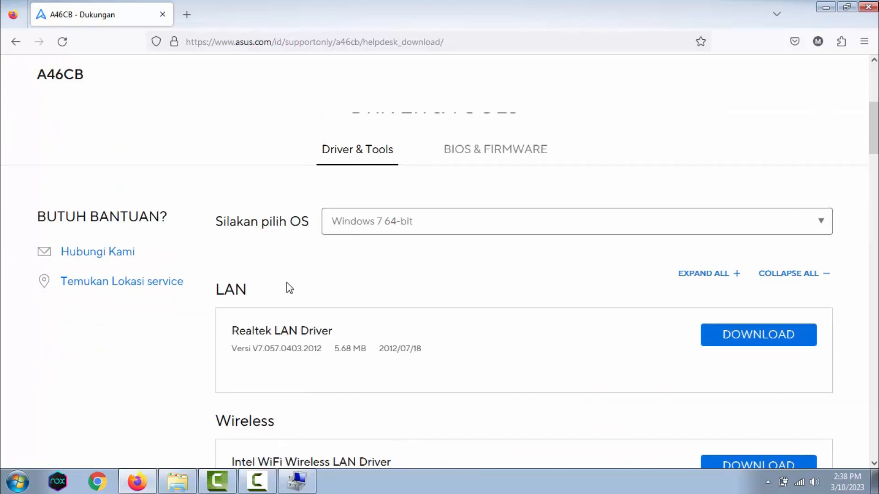
pyautogui.scroll(-4, 306, 279)
pyautogui.scroll(1, 255, 183)
pyautogui.scroll(-5, 220, 261)
pyautogui.scroll(-6, 286, 323)
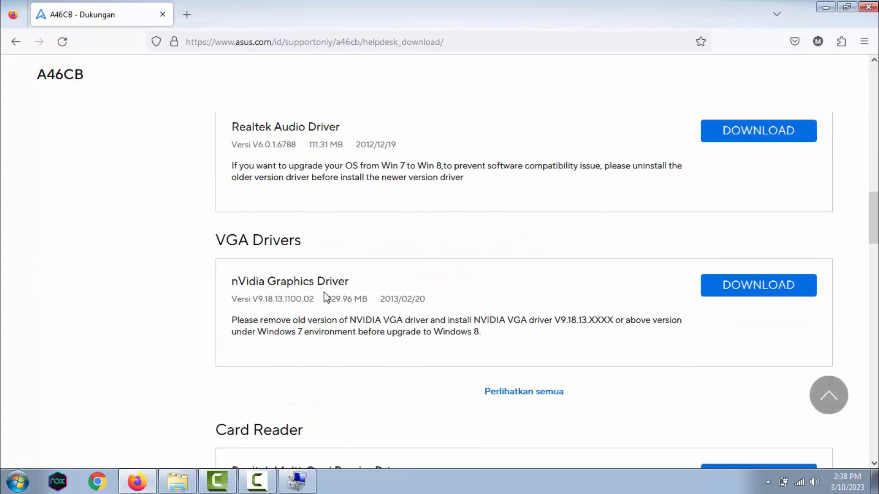
pyautogui.click(785, 291)
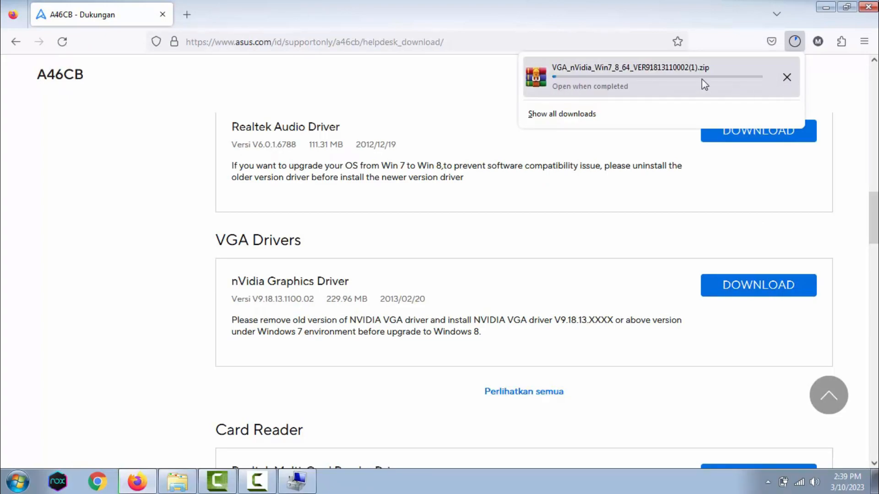
pyautogui.click(787, 77)
pyautogui.click(322, 5)
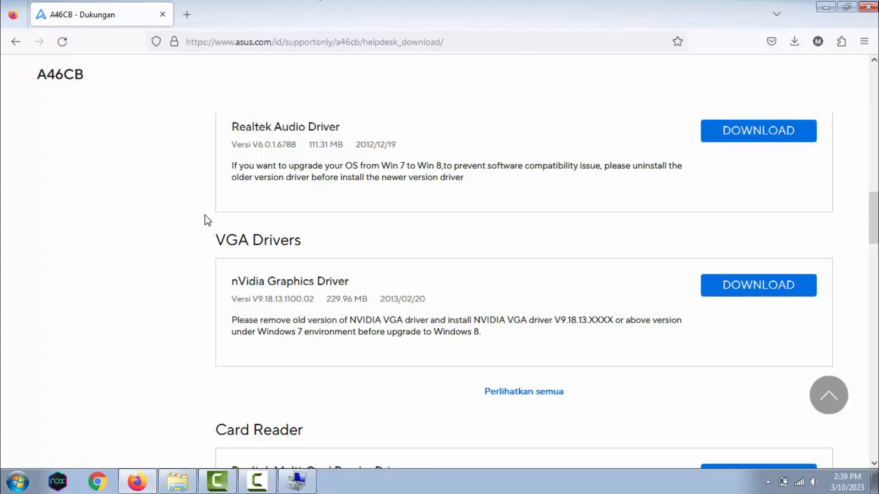
# Go back to the ASUS driver search results and search for "acer" in a new browser tab
pyautogui.click(15, 42)
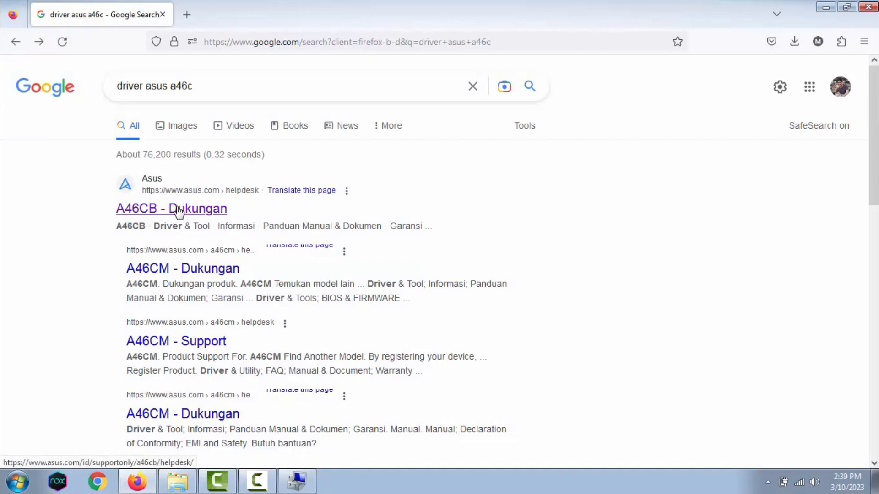
pyautogui.click(178, 210)
pyautogui.click(187, 15)
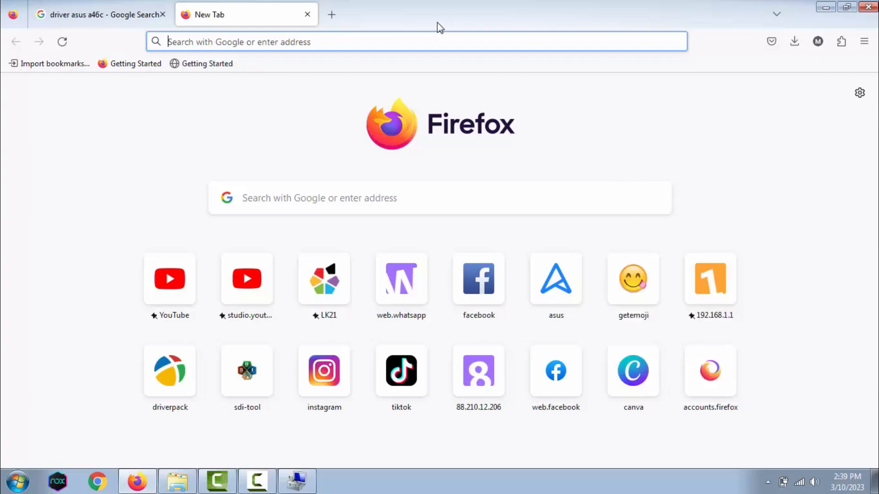
pyautogui.write('acer')
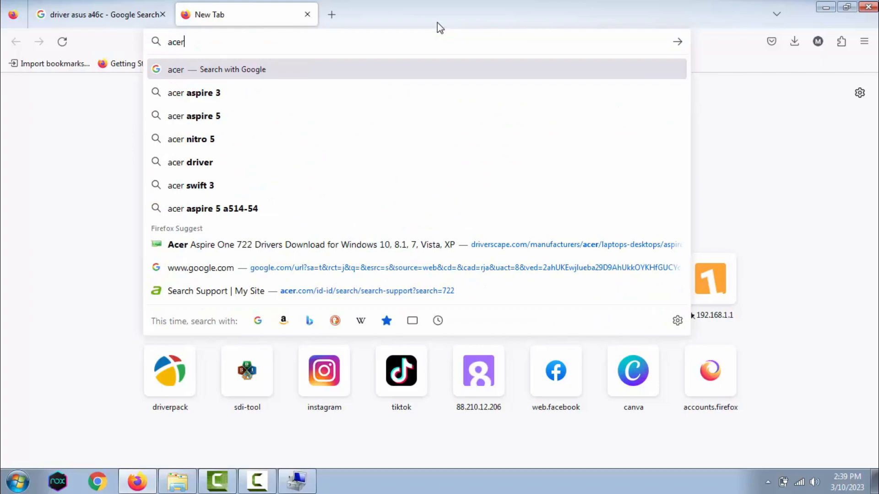
pyautogui.press('Return')
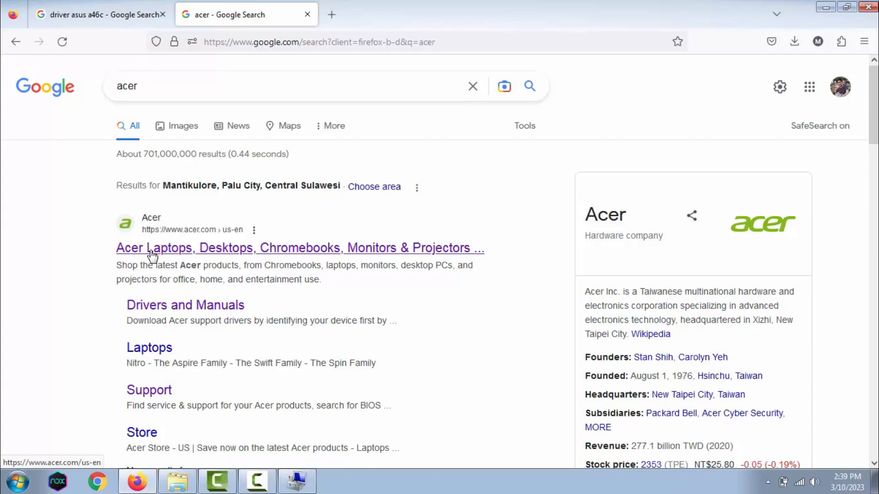
# Open the official Acer site from the search results and go to Drivers & Manuals in its support section
pyautogui.click(183, 256)
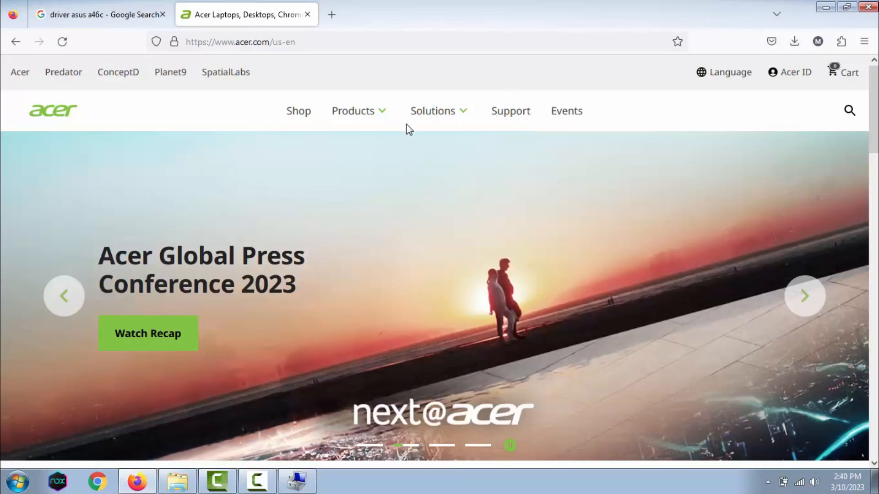
pyautogui.click(520, 121)
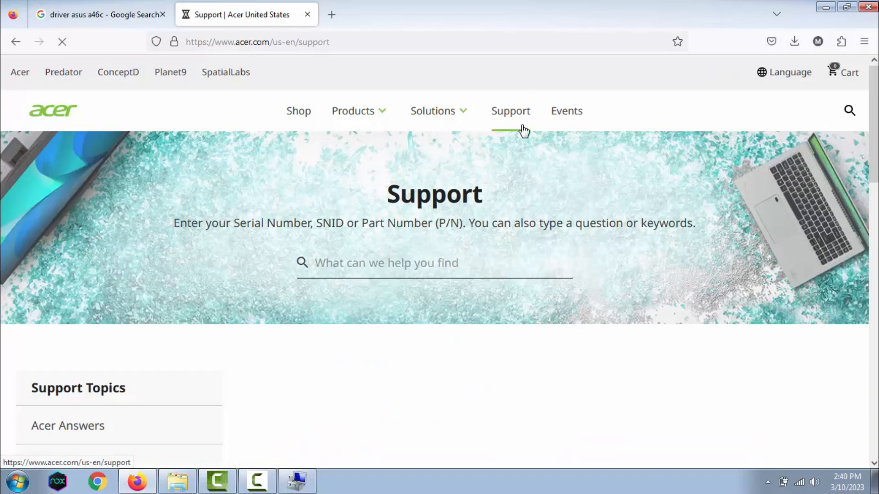
pyautogui.scroll(-5, 552, 183)
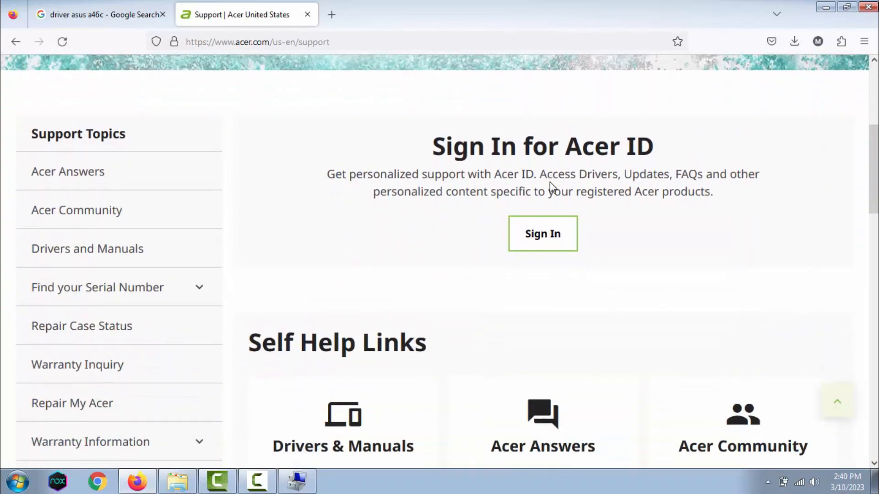
pyautogui.scroll(-4, 553, 183)
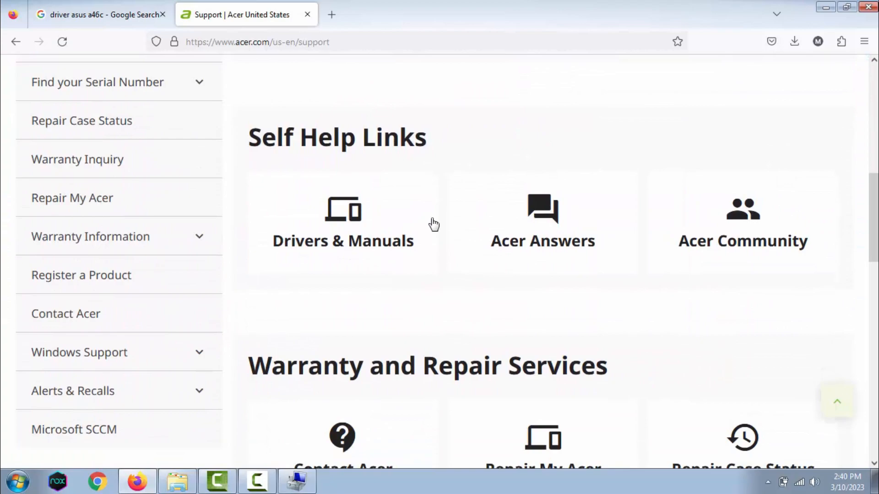
pyautogui.click(350, 234)
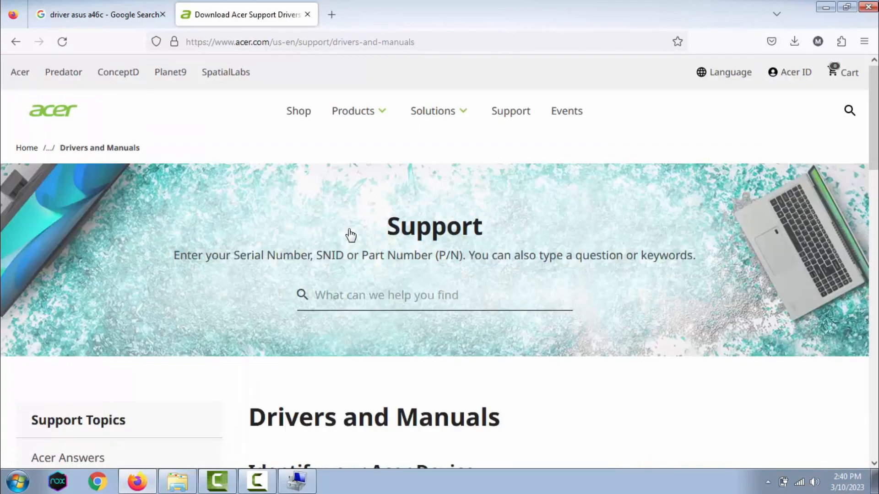
# Search for the model number 722 under Identify your Acer Device
pyautogui.scroll(-8, 350, 234)
pyautogui.click(287, 133)
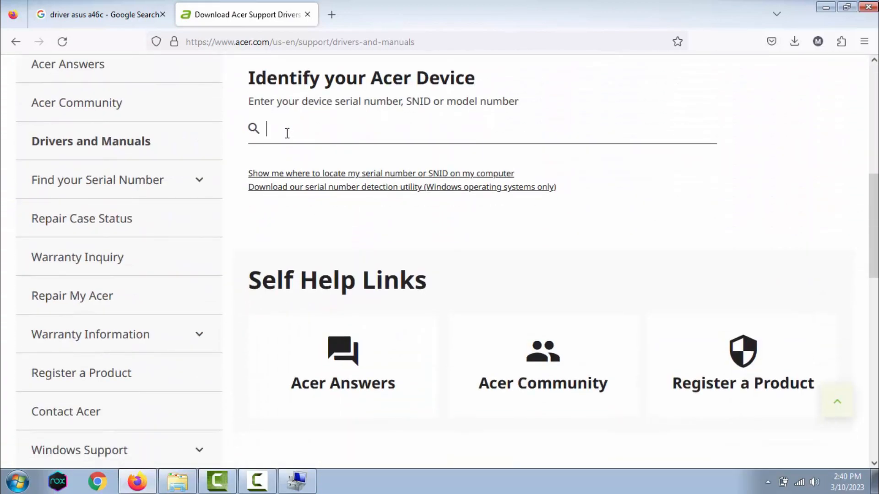
pyautogui.click(260, 217)
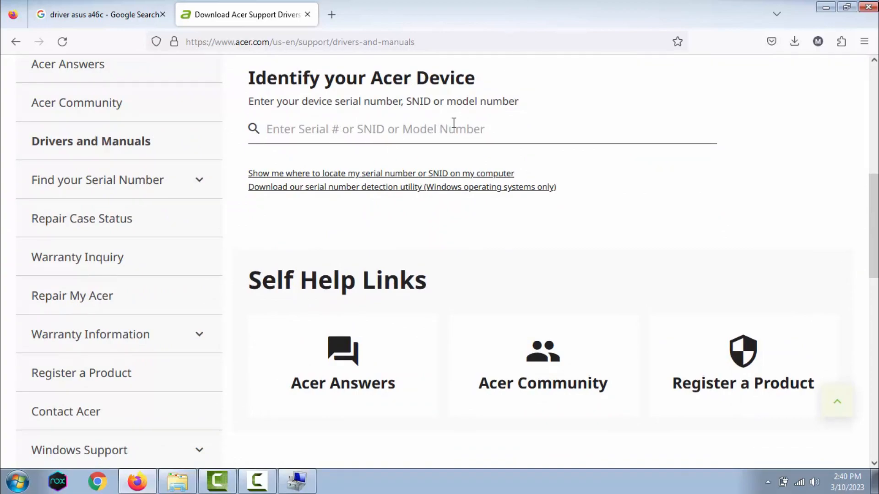
pyautogui.click(418, 130)
pyautogui.write('722')
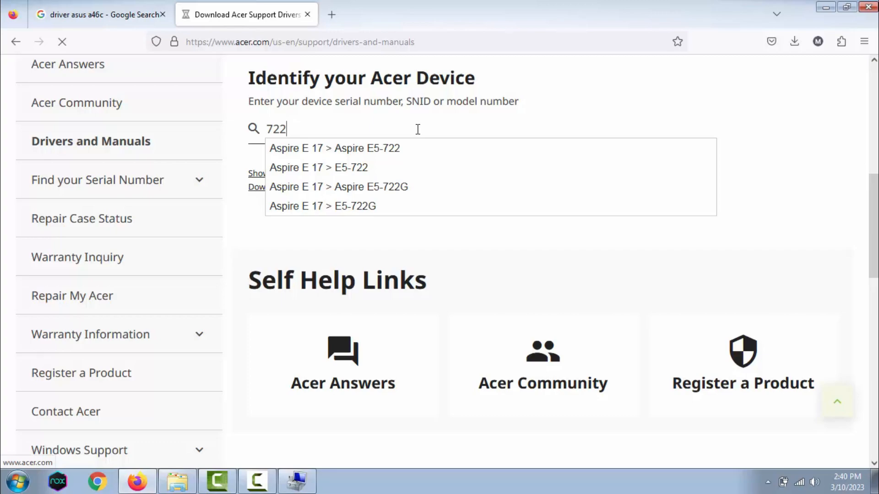
# Clear the search text and filter the Acer support results to Drivers and Manuals
pyautogui.scroll(-3, 357, 275)
pyautogui.scroll(-2, 354, 276)
pyautogui.scroll(-5, 416, 196)
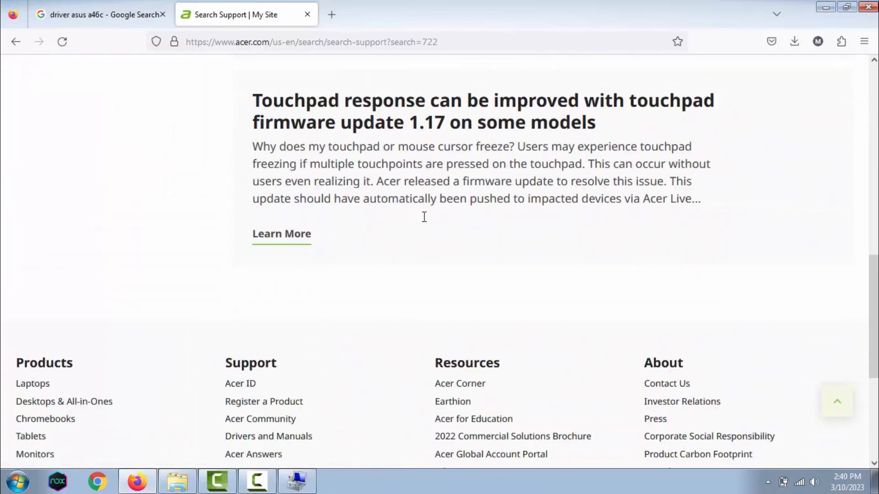
pyautogui.scroll(10, 414, 226)
pyautogui.scroll(-3, 394, 225)
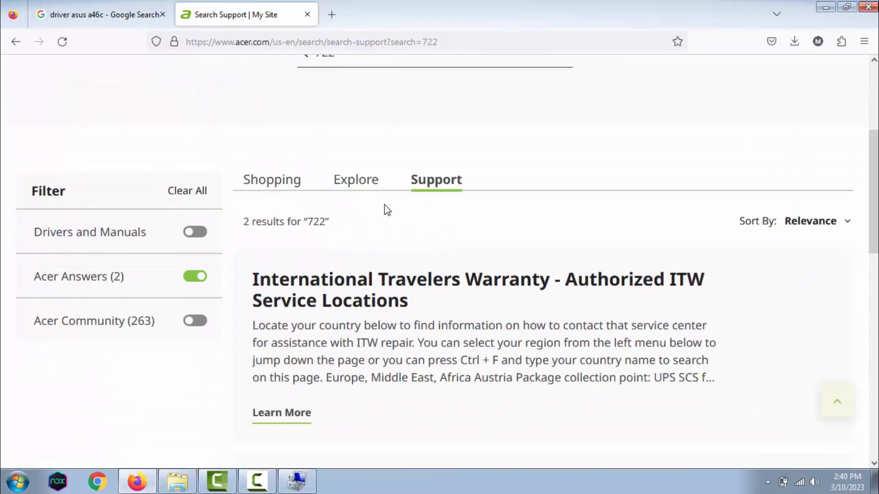
pyautogui.scroll(4, 357, 183)
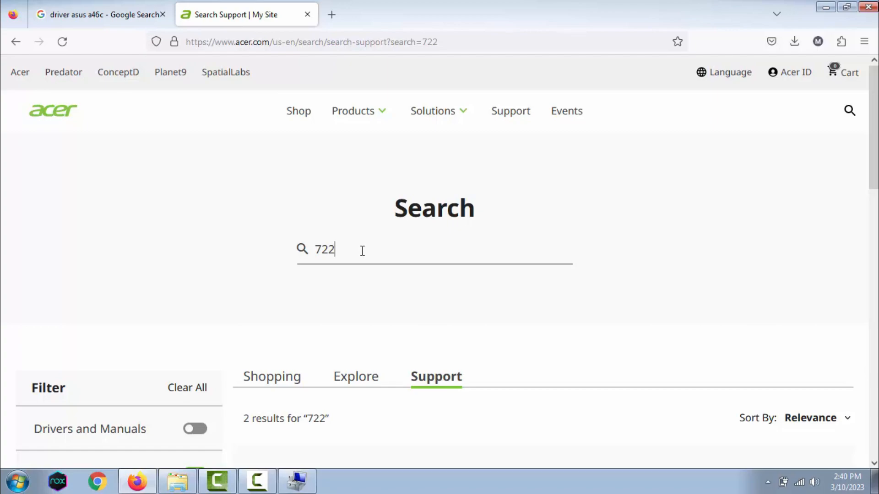
pyautogui.press('BackSpace')
pyautogui.scroll(-3, 196, 284)
pyautogui.click(196, 298)
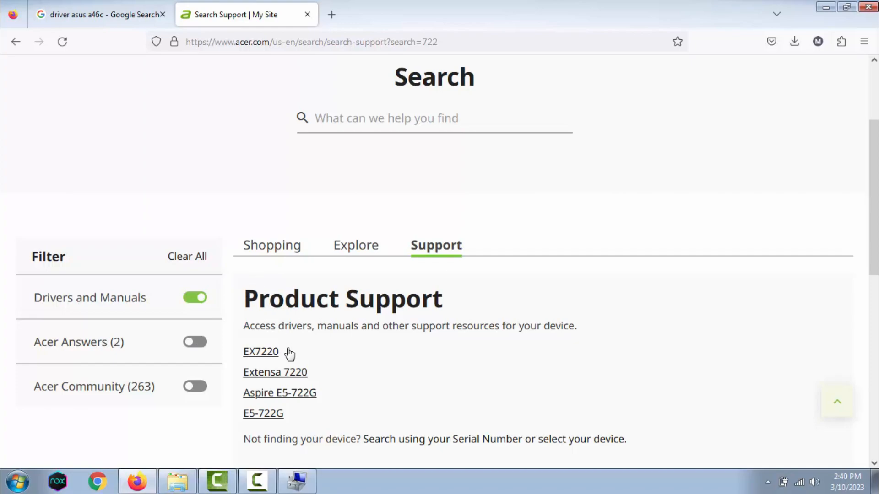
# Open the Aspire E5-722G product support page and look through its list of downloadable drivers
pyautogui.scroll(-2, 284, 405)
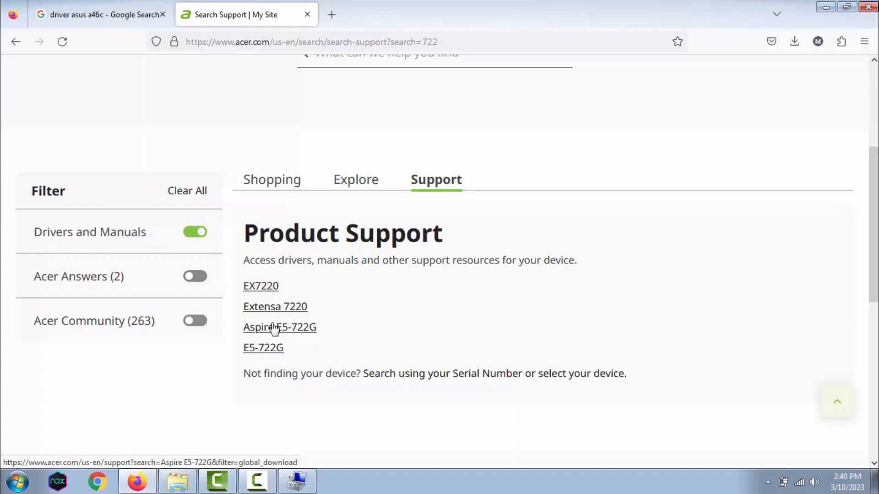
pyautogui.click(298, 329)
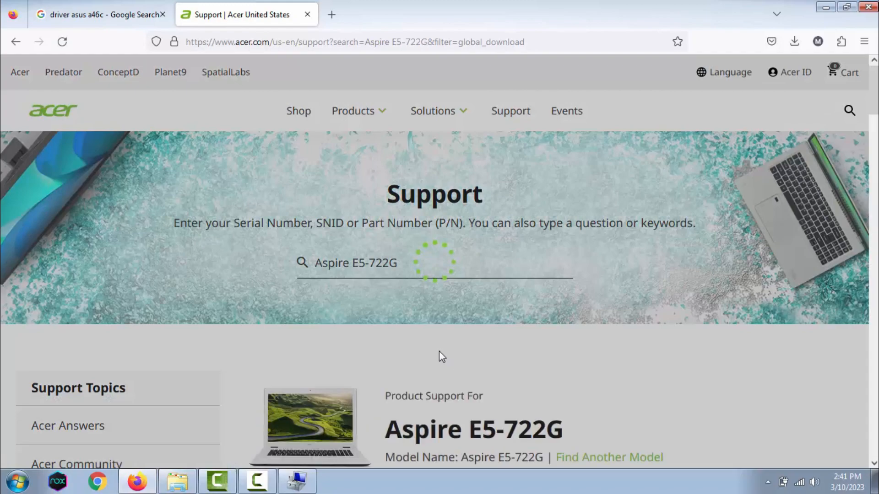
pyautogui.scroll(-4, 438, 351)
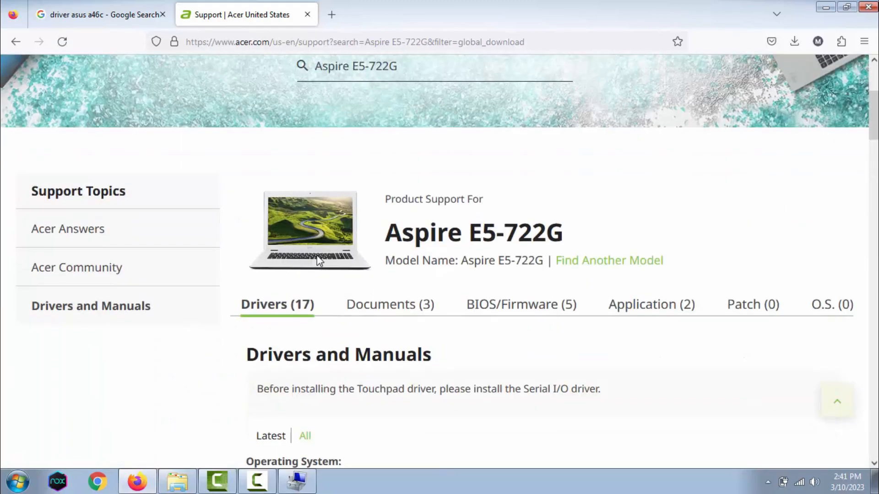
pyautogui.scroll(-4, 288, 309)
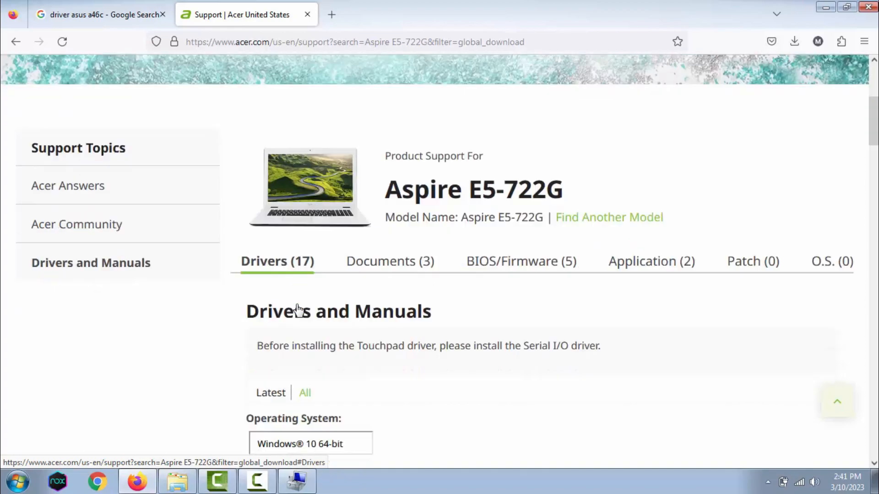
pyautogui.scroll(-4, 318, 297)
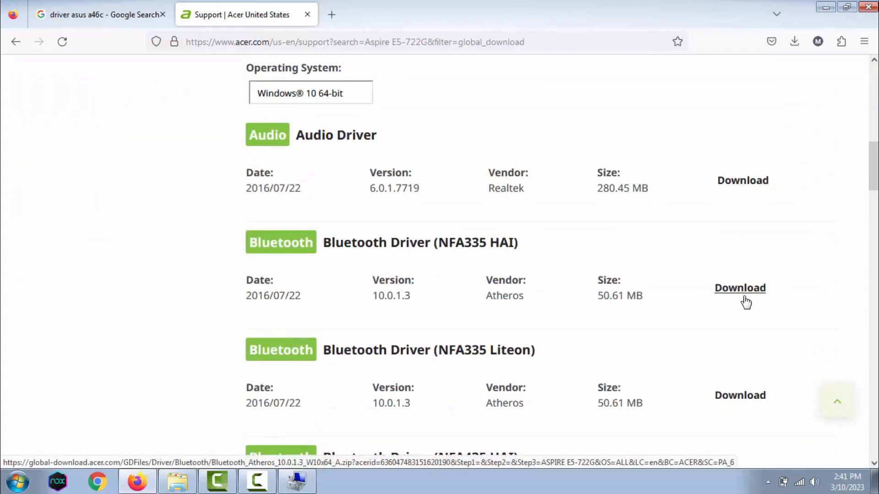
pyautogui.scroll(8, 320, 154)
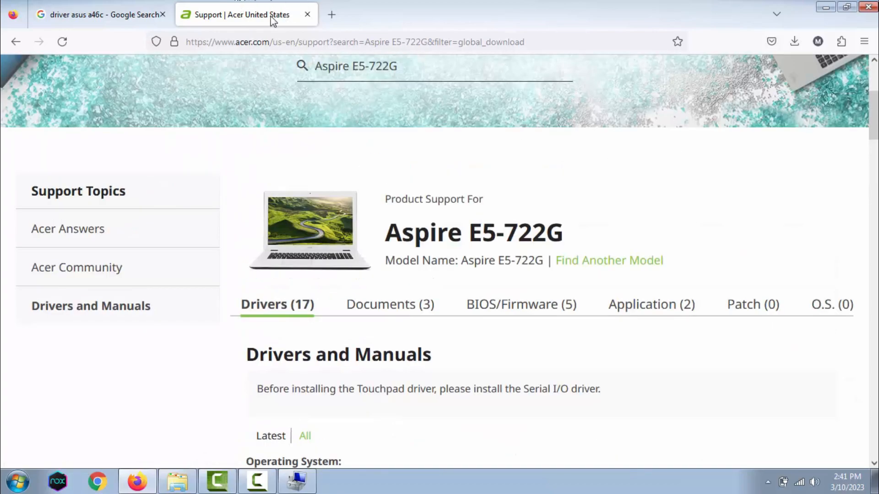
# Search the web for "lenovo" and open the official Lenovo Indonesia site
pyautogui.click(294, 41)
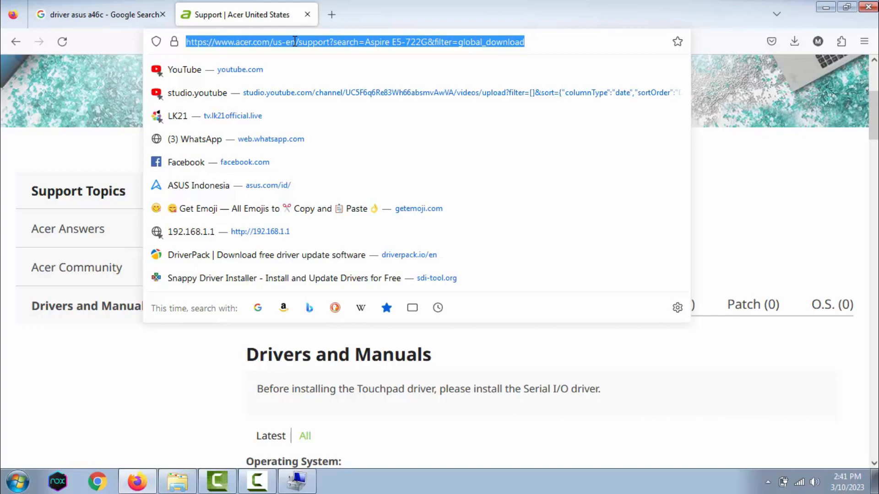
pyautogui.write('lenovo')
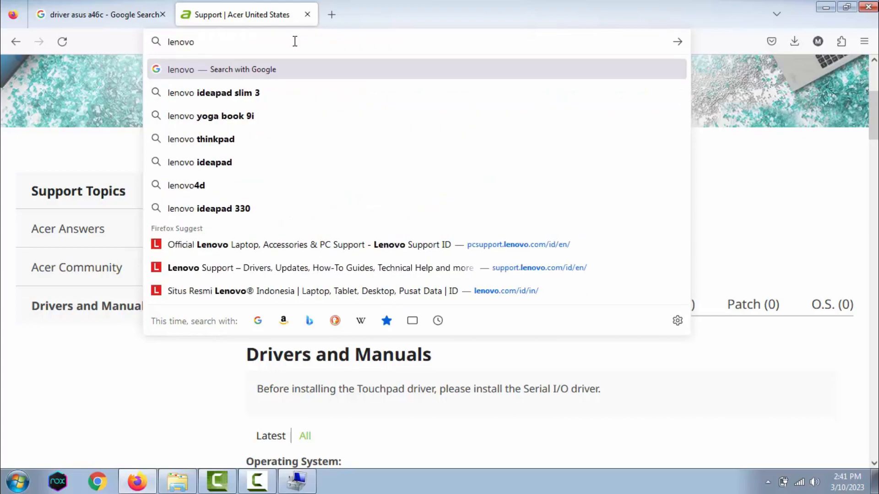
pyautogui.press('Return')
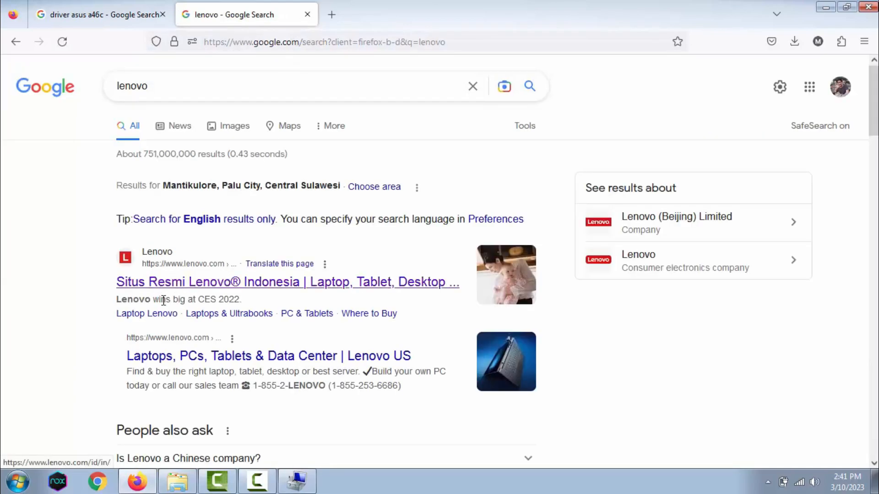
pyautogui.click(367, 284)
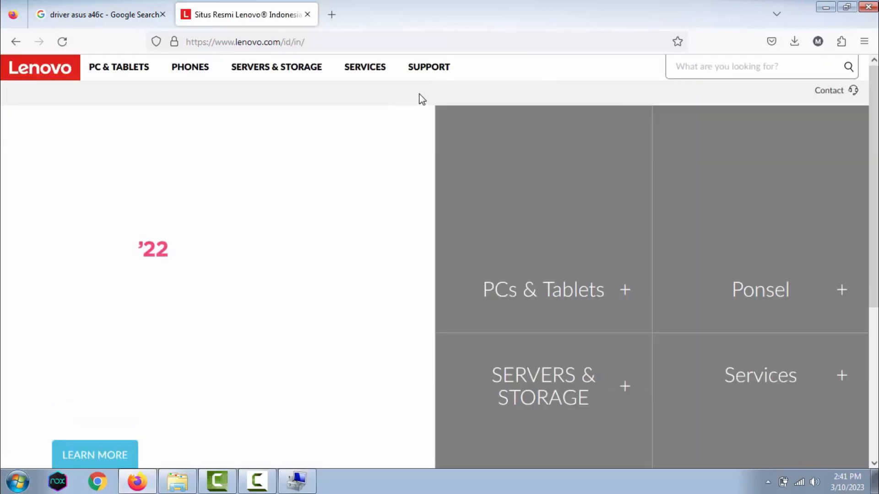
# Go to the Lenovo support site and view PC support from the product families
pyautogui.click(435, 69)
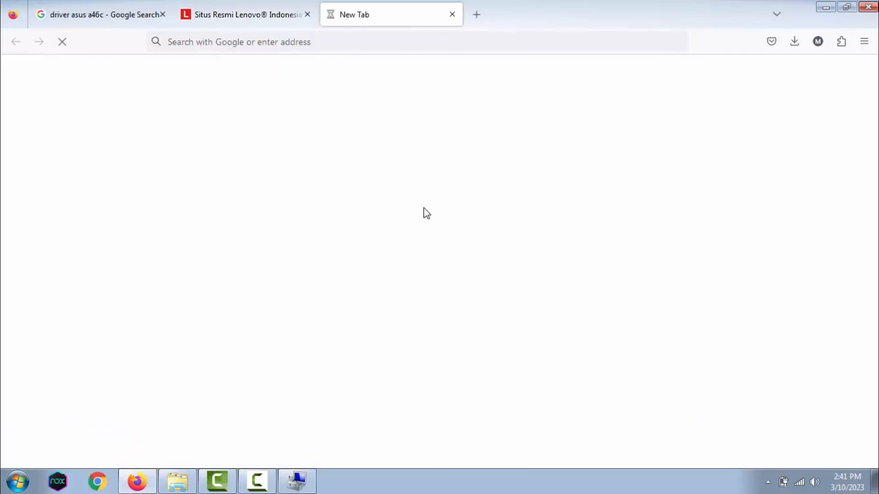
pyautogui.click(280, 6)
pyautogui.click(372, 14)
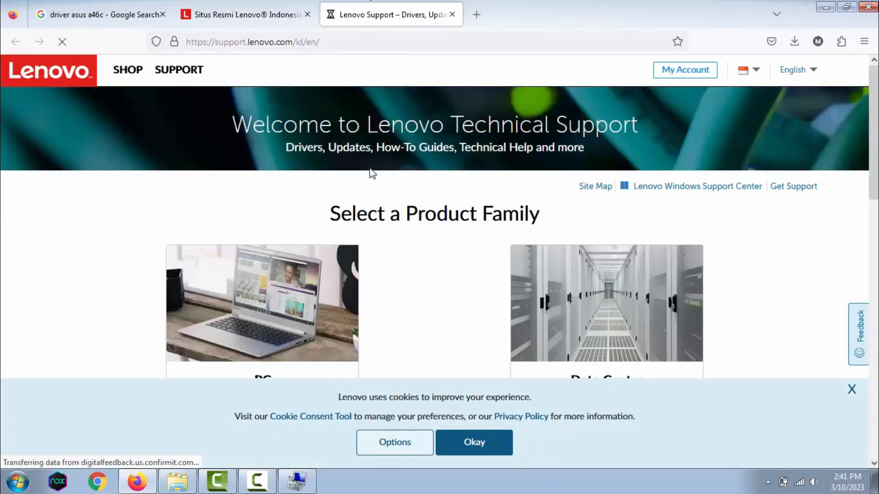
pyautogui.scroll(-8, 464, 215)
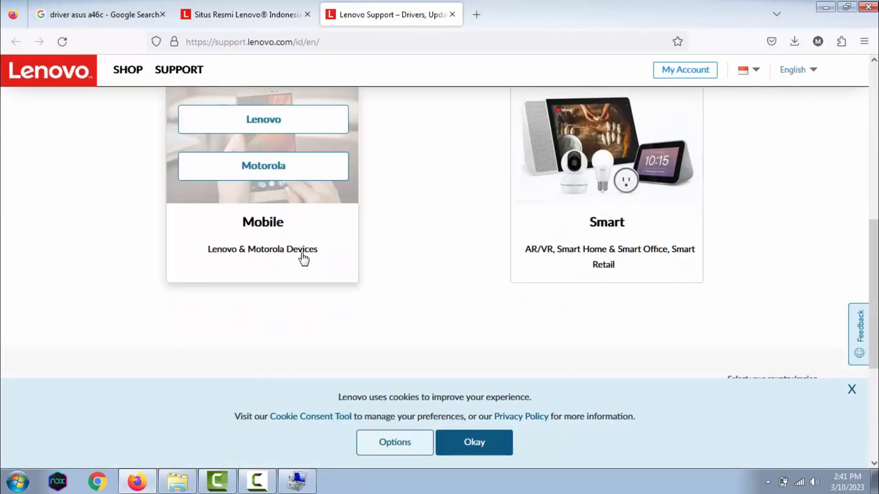
pyautogui.scroll(5, 599, 259)
pyautogui.moveTo(289, 277)
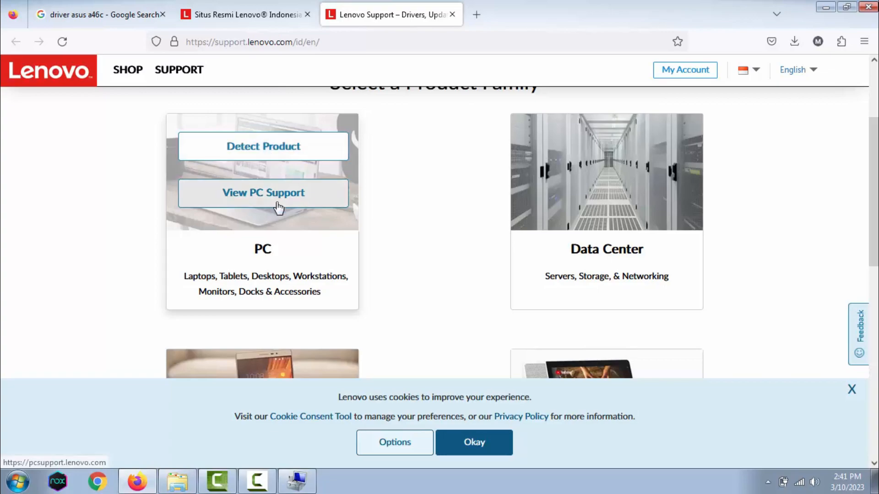
pyautogui.click(232, 206)
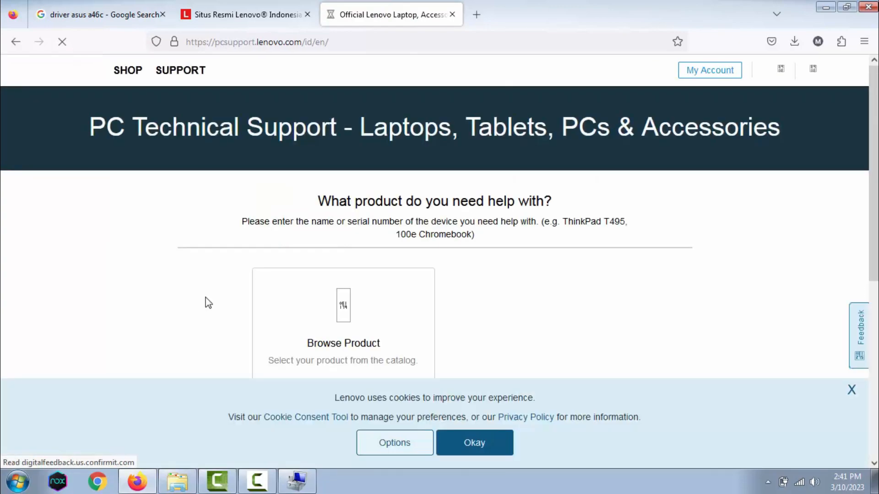
# Review the product search, detect and browse options for Lenovo PC support, and return to the Lenovo Indonesia home page
pyautogui.scroll(-4, 318, 223)
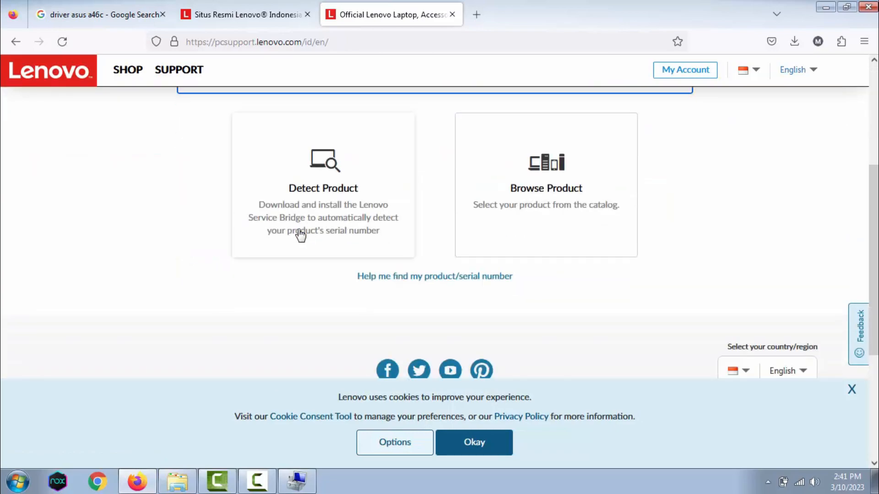
pyautogui.scroll(3, 301, 234)
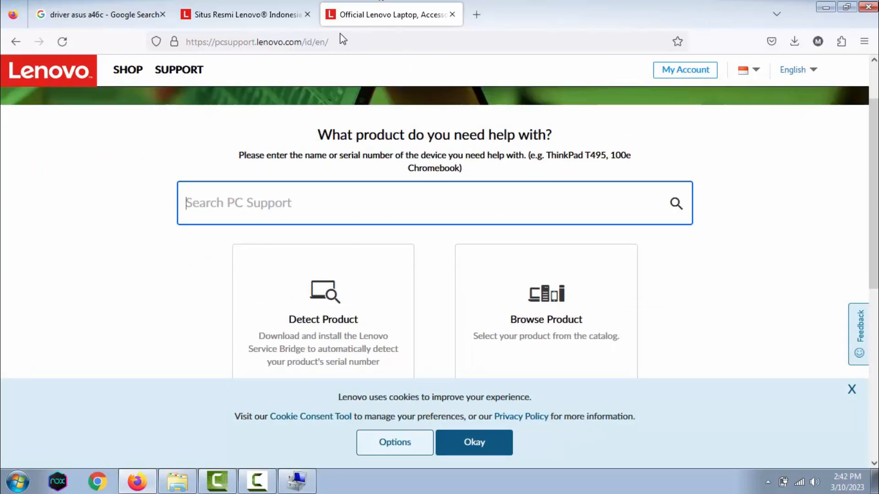
pyautogui.click(70, 6)
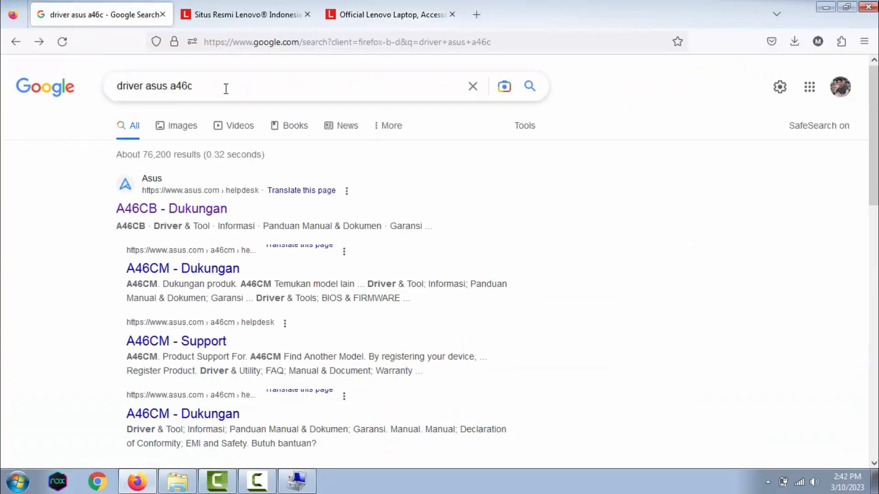
pyautogui.click(284, 6)
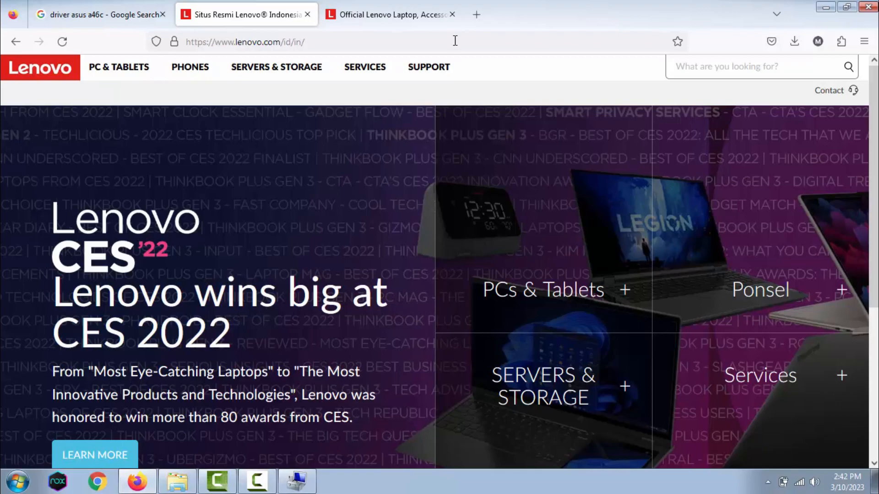
# Minimize the browser, switch to Windows Explorer and open the I: drive under Computer
pyautogui.click(826, 8)
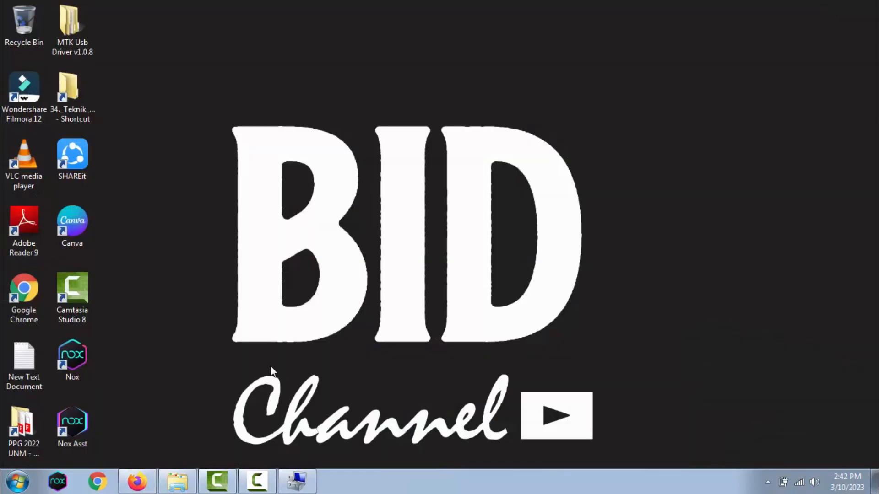
pyautogui.click(177, 482)
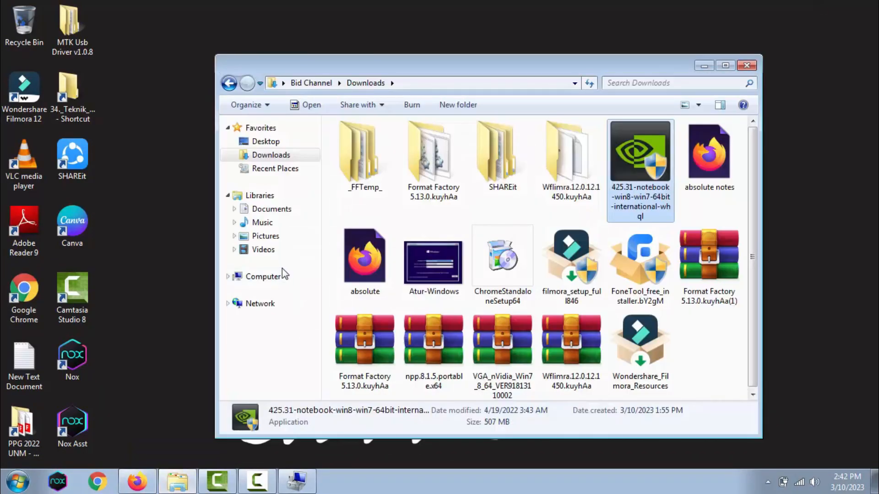
pyautogui.click(270, 276)
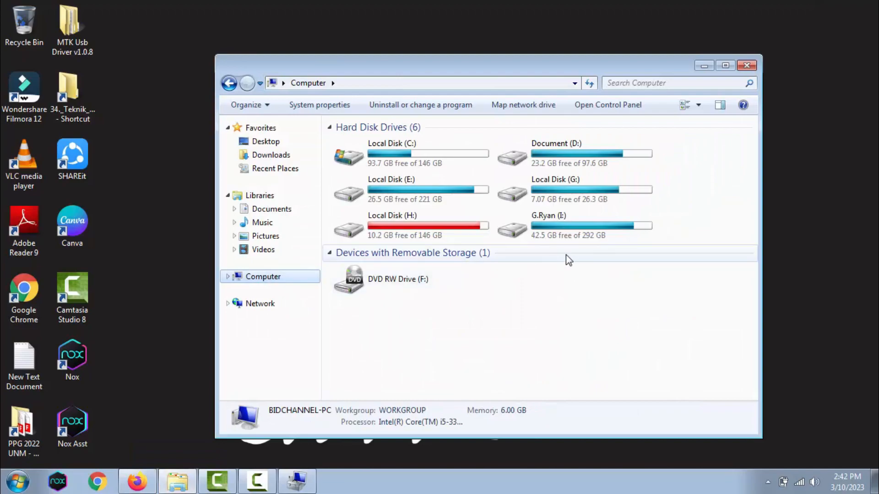
pyautogui.doubleClick(563, 224)
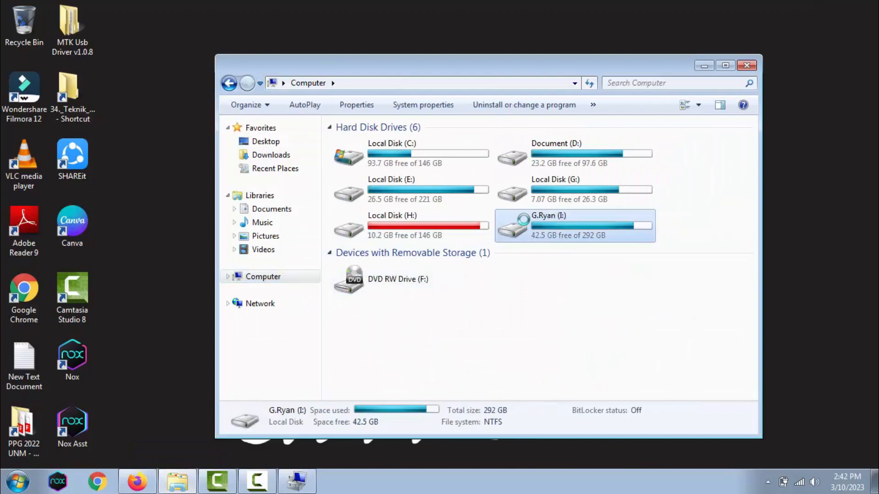
# Open the snappydriver_DOWNLOAD.ID folder inside the Driver folder on the I: drive and launch SDI_x64_R1793
pyautogui.doubleClick(370, 196)
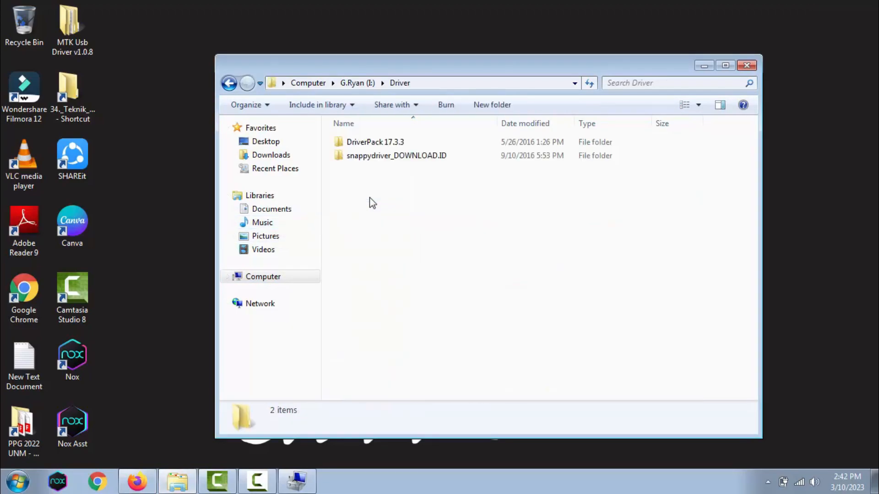
pyautogui.doubleClick(391, 156)
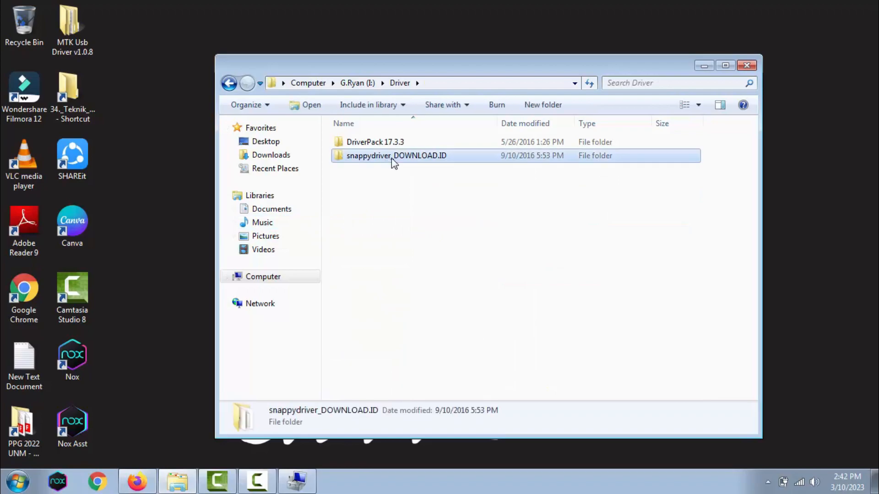
pyautogui.click(398, 83)
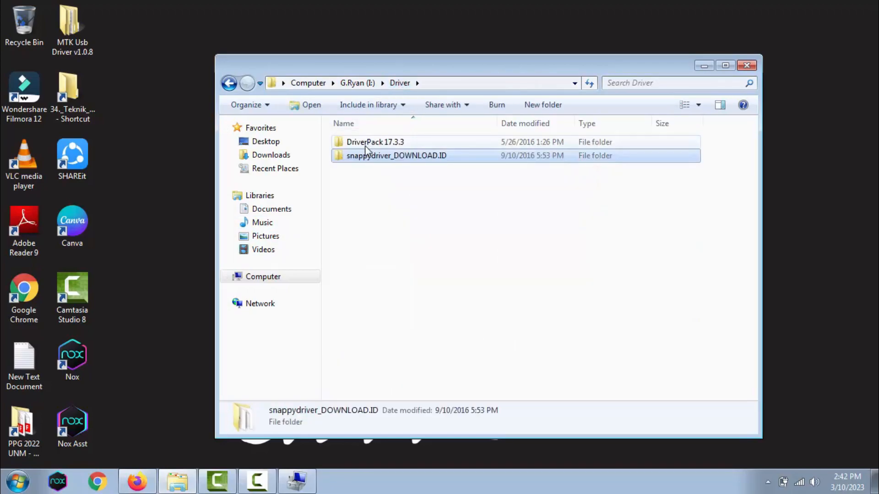
pyautogui.doubleClick(380, 156)
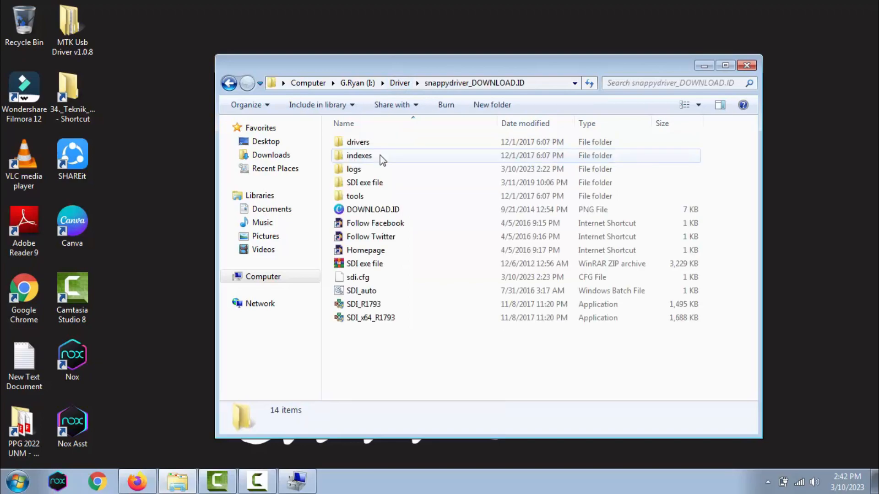
pyautogui.click(373, 305)
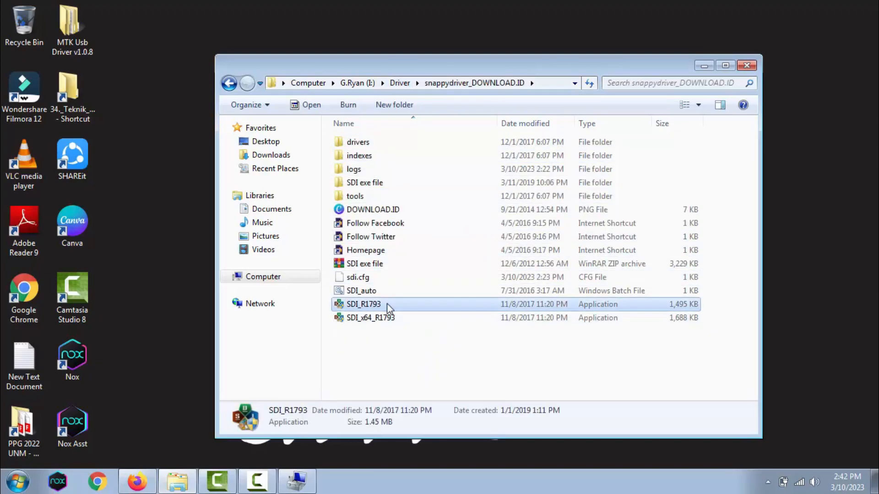
pyautogui.click(387, 319)
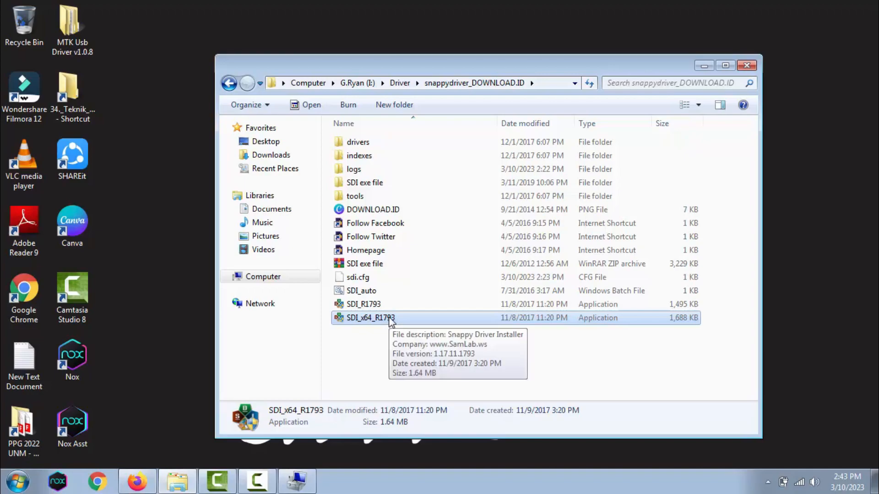
pyautogui.doubleClick(390, 319)
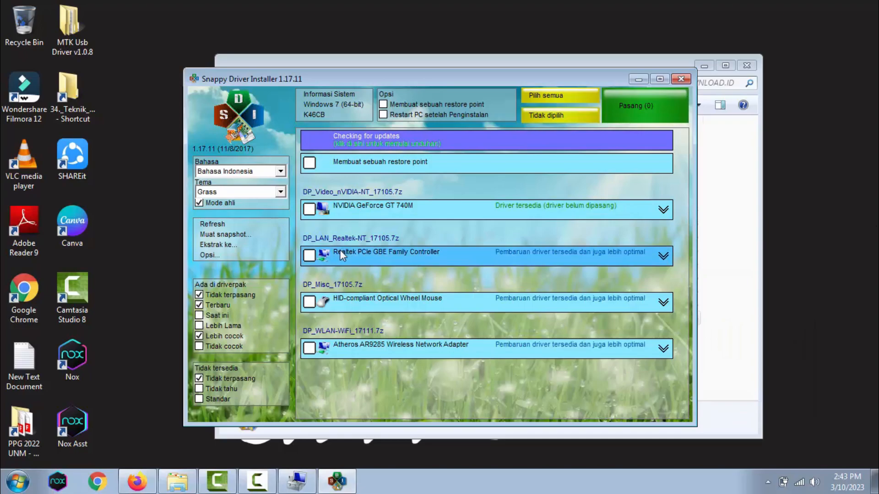
# Select all offered drivers, clear the selection, and mark only the NVIDIA GeForce GT 740M driver for installation
pyautogui.moveTo(340, 251)
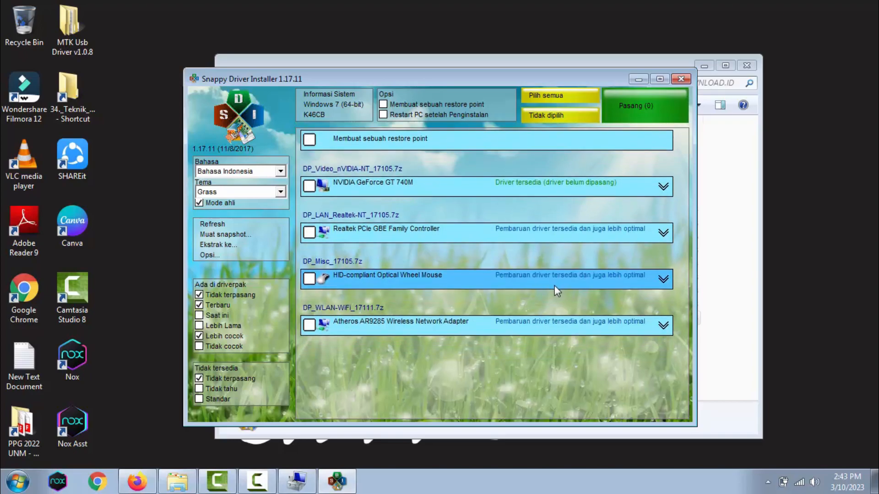
pyautogui.moveTo(458, 338)
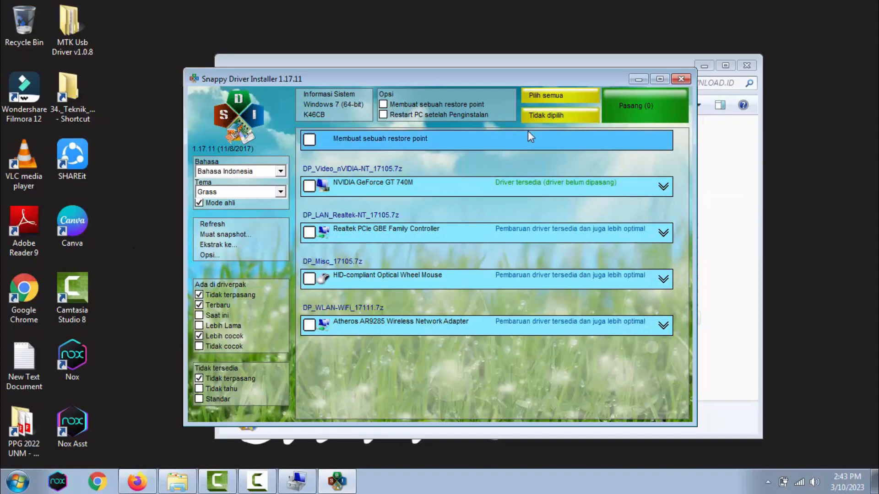
pyautogui.click(560, 92)
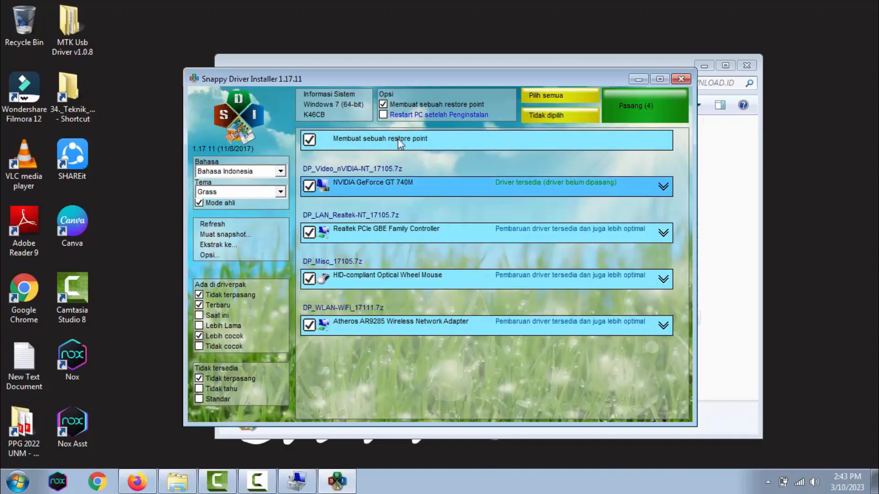
pyautogui.click(554, 115)
pyautogui.click(309, 186)
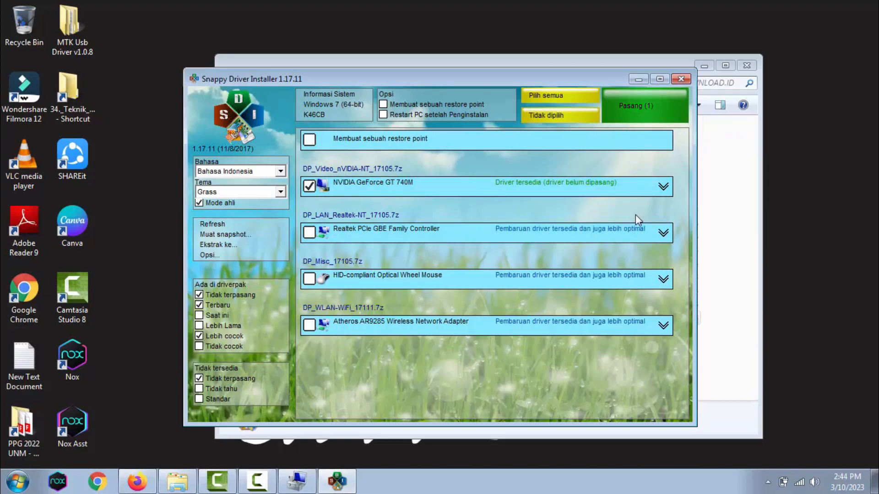
pyautogui.moveTo(636, 191)
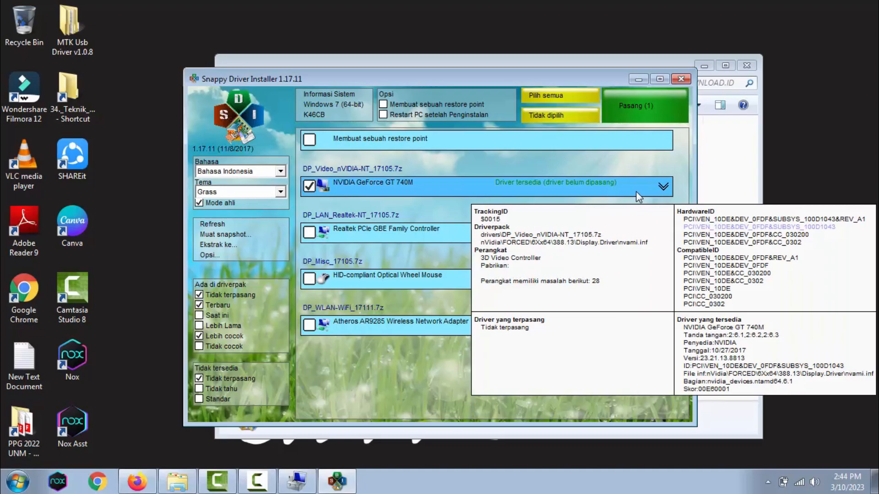
# Close Snappy Driver Installer and the folder window, switch to Firefox and check the recent downloads
pyautogui.click(681, 78)
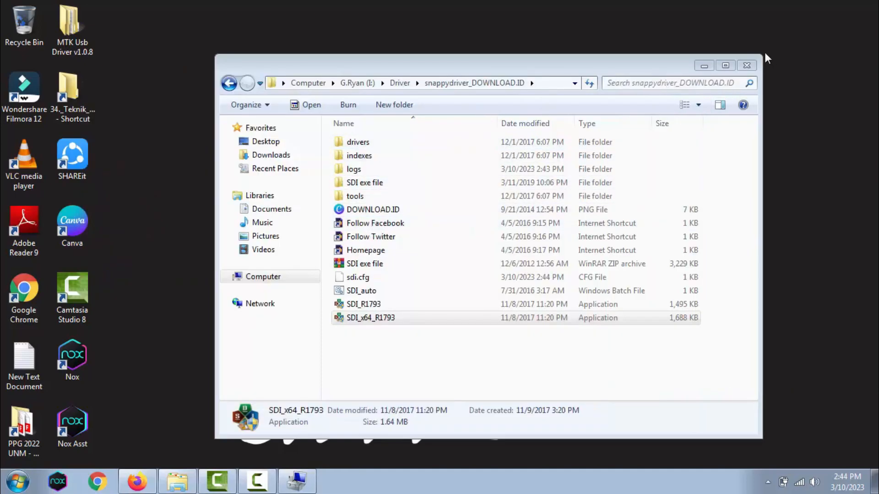
pyautogui.click(747, 67)
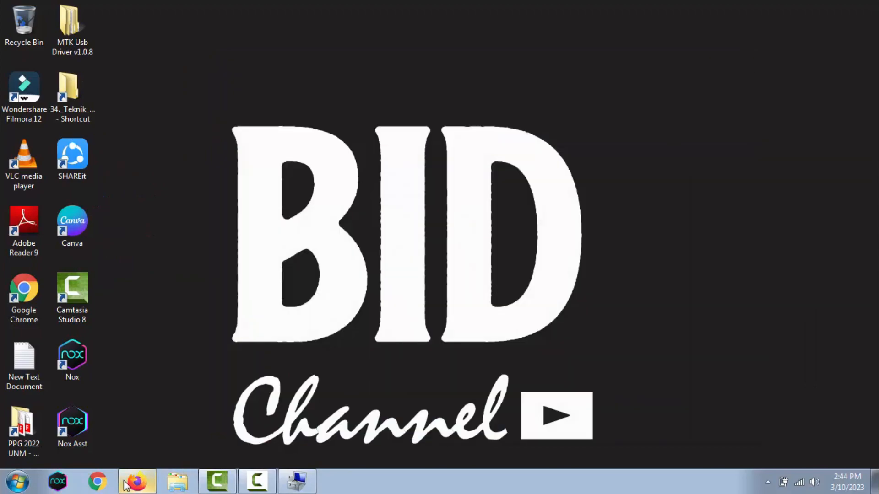
pyautogui.click(137, 481)
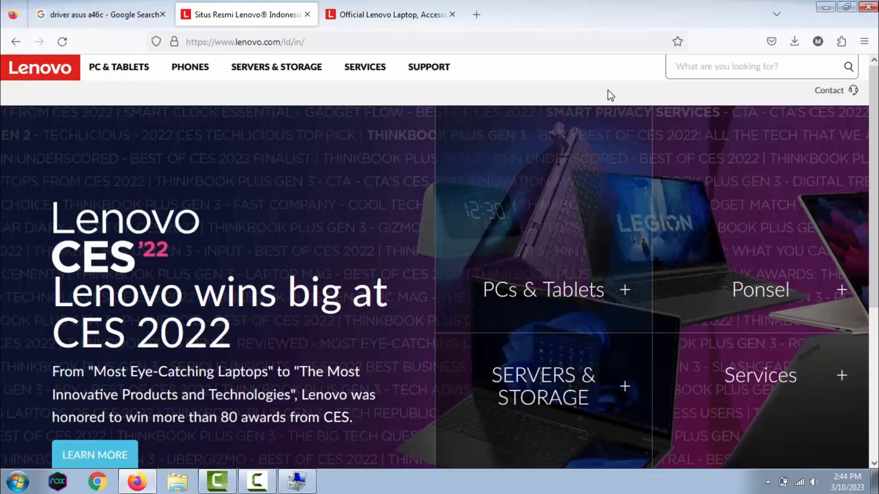
pyautogui.click(801, 46)
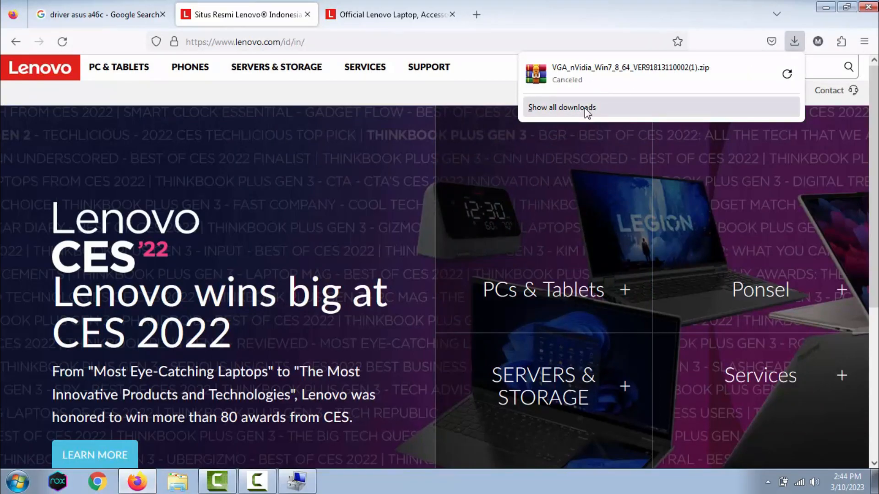
pyautogui.click(117, 13)
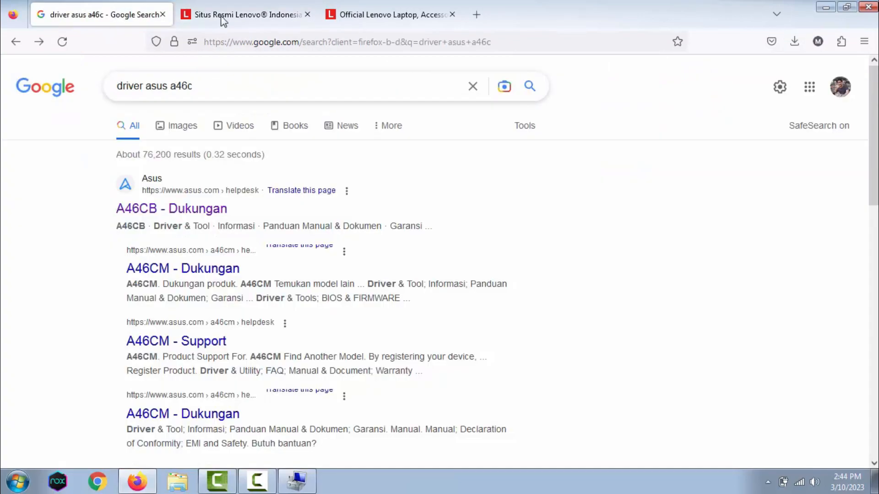
pyautogui.click(247, 14)
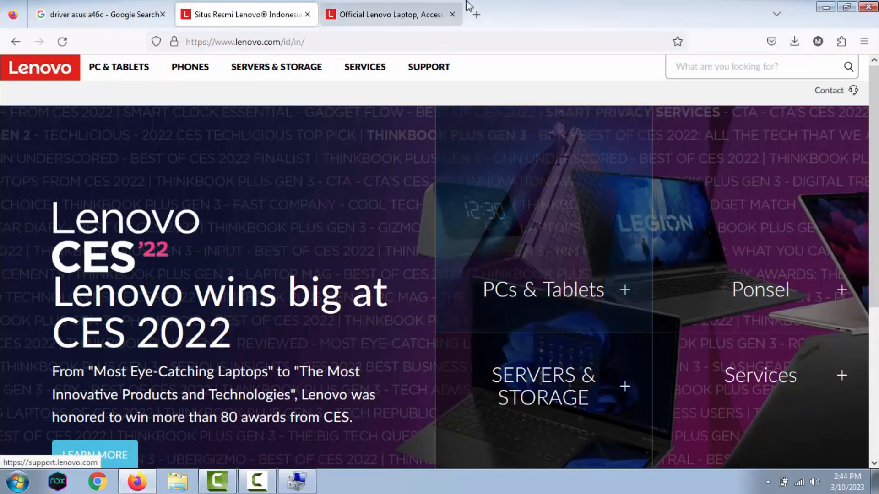
# Open the Snappy Driver Installer site (sdi-tool.org) in a new tab and go to its download page
pyautogui.click(477, 14)
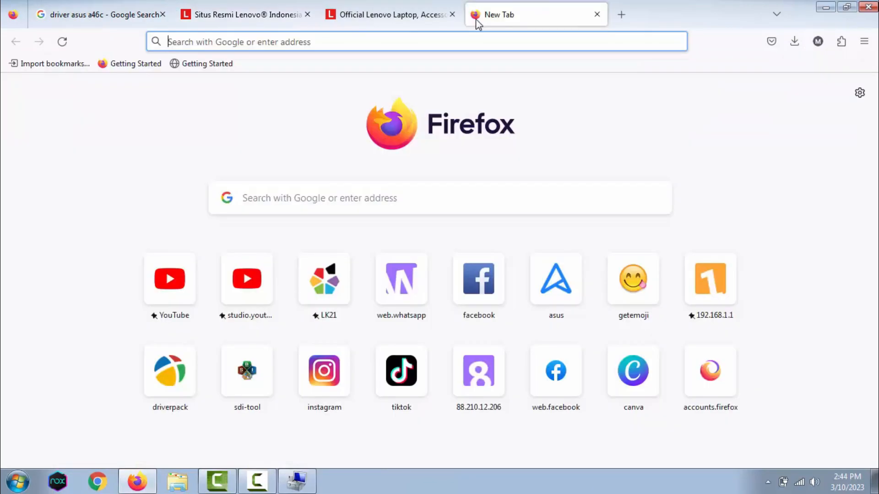
pyautogui.write('snapp')
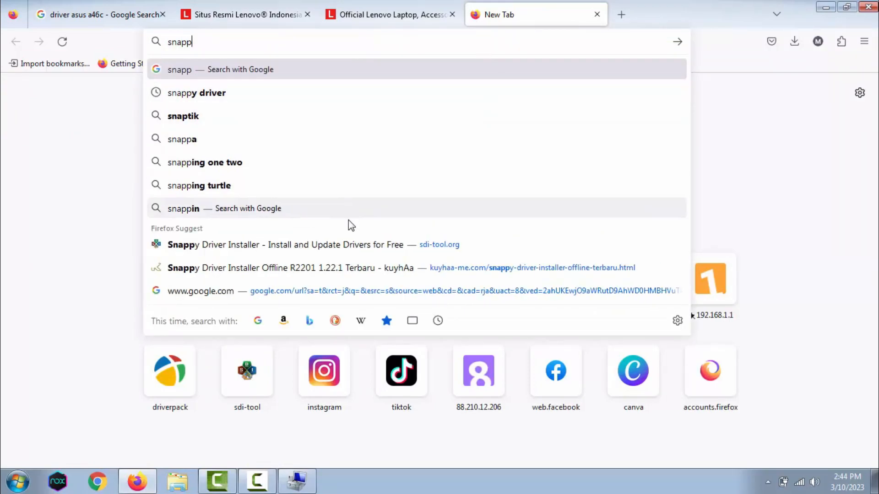
pyautogui.click(344, 243)
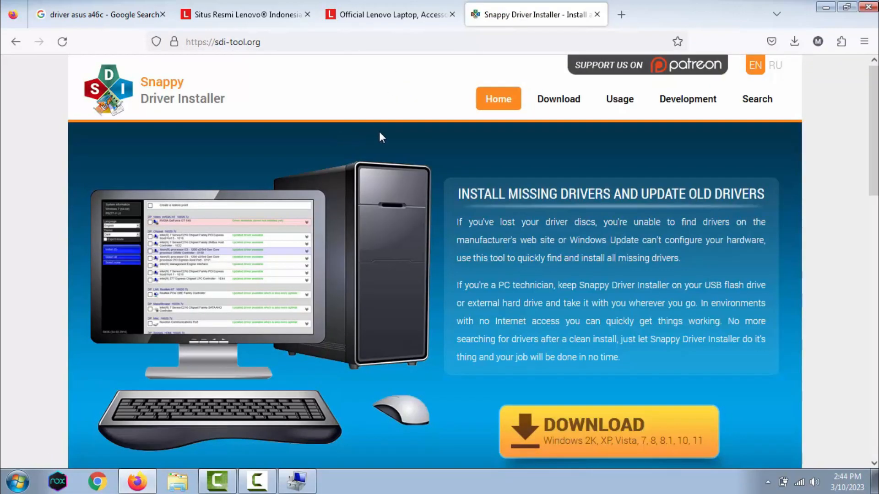
pyautogui.scroll(-3, 380, 133)
pyautogui.scroll(3, 392, 208)
pyautogui.click(603, 438)
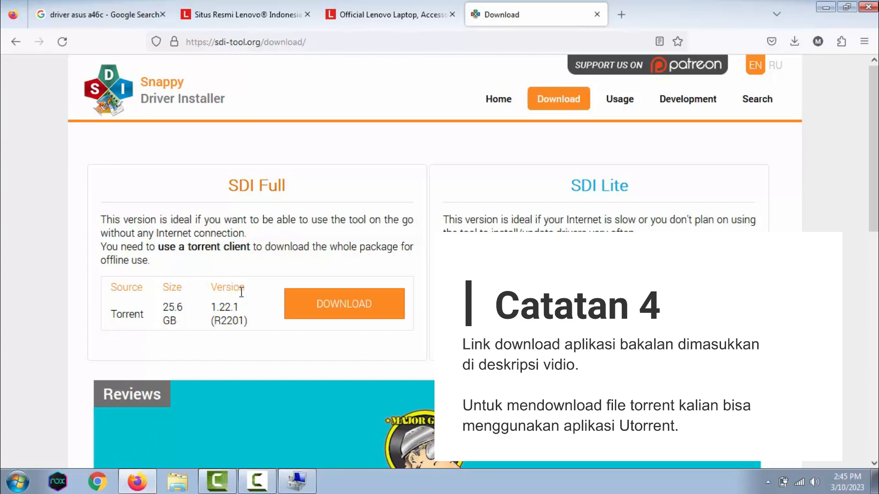
# Search the web for "utottent" in a new tab to find the uTorrent client
pyautogui.click(623, 11)
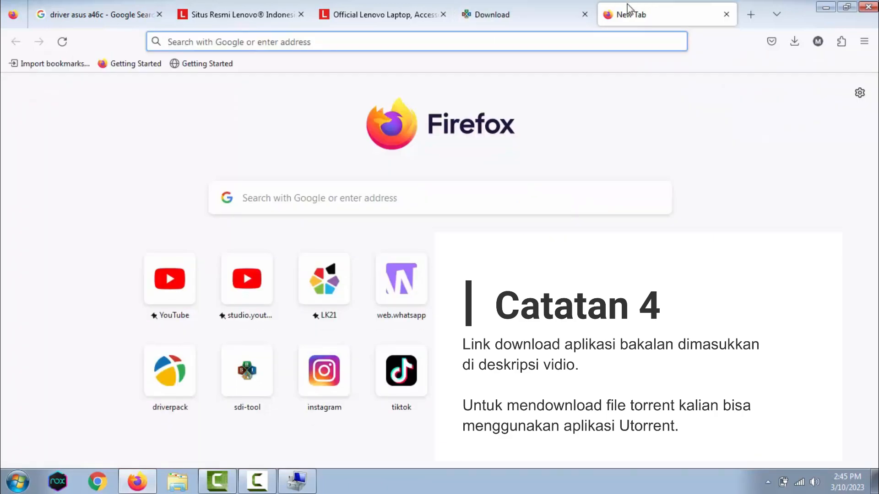
pyautogui.write('utot')
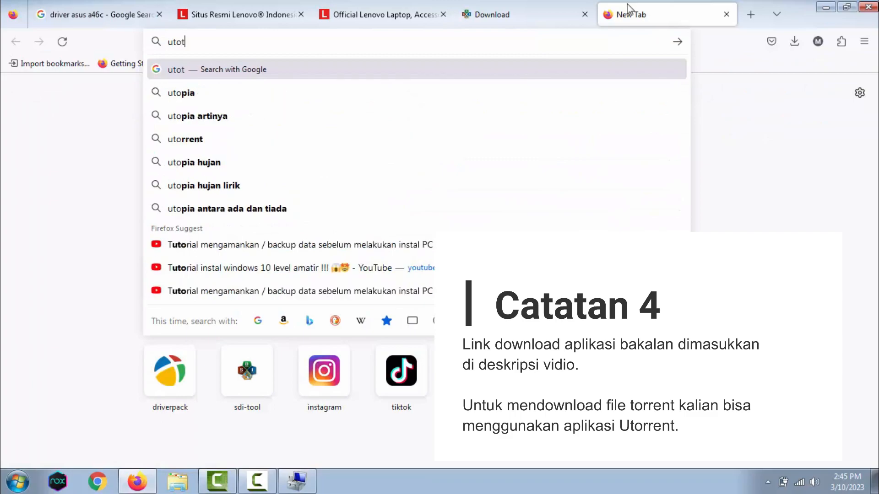
pyautogui.write('tent')
pyautogui.press('Return')
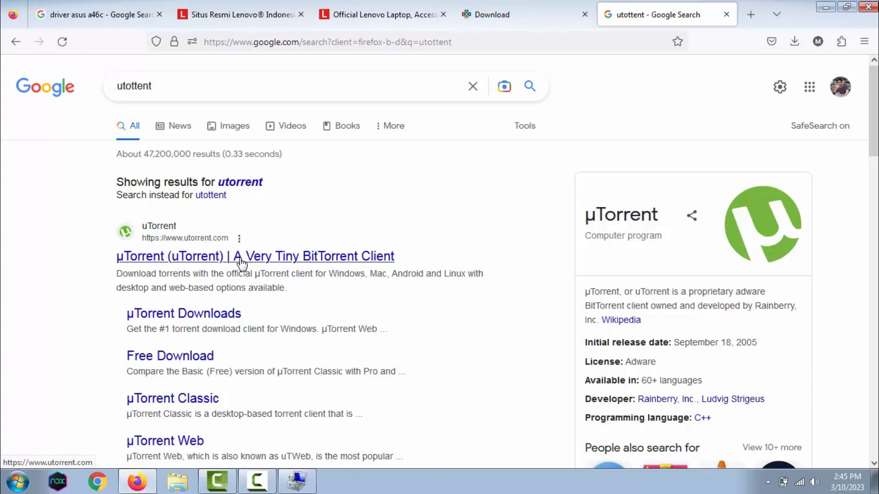
# Examine the SDI Full torrent download option alongside the uTorrent search results
pyautogui.click(556, 7)
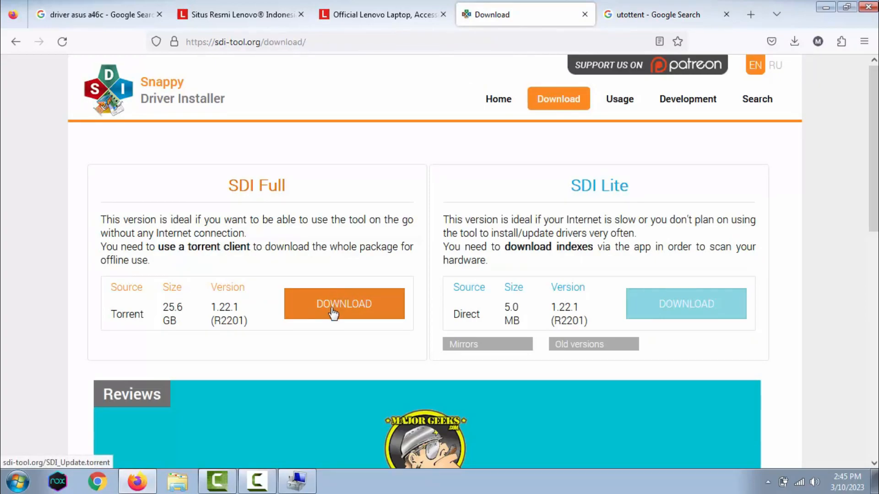
pyautogui.click(663, 10)
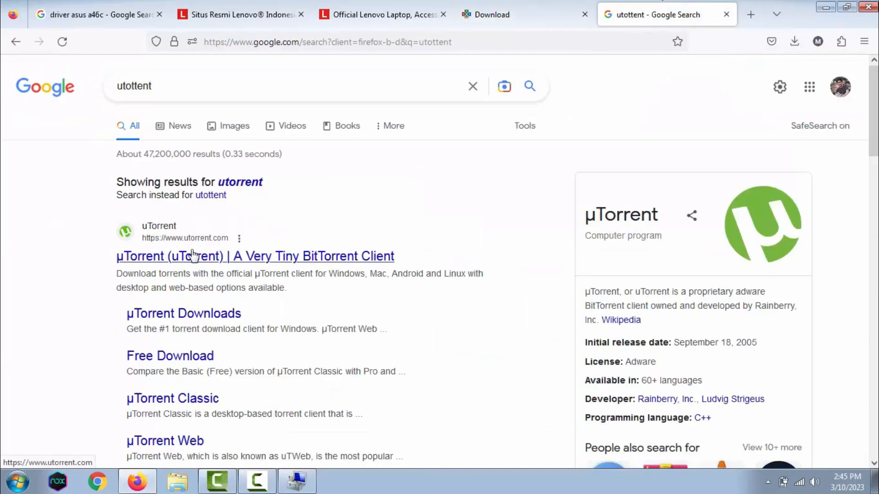
pyautogui.click(525, 7)
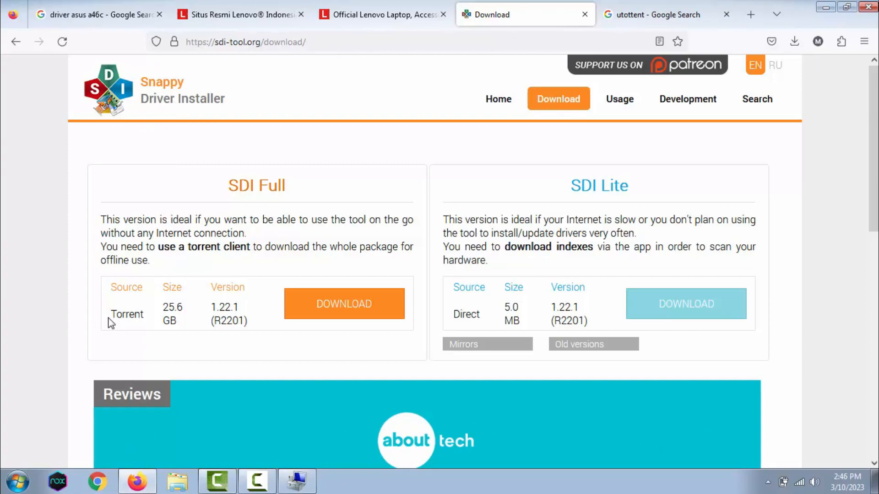
pyautogui.click(641, 10)
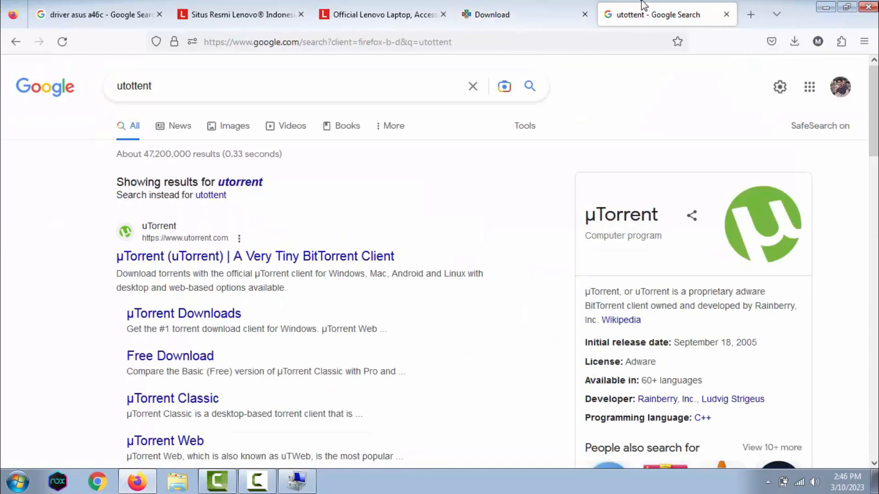
# Search the web for "driver pack solution", open the DriverPack site in a new tab and look through its home page
pyautogui.click(379, 42)
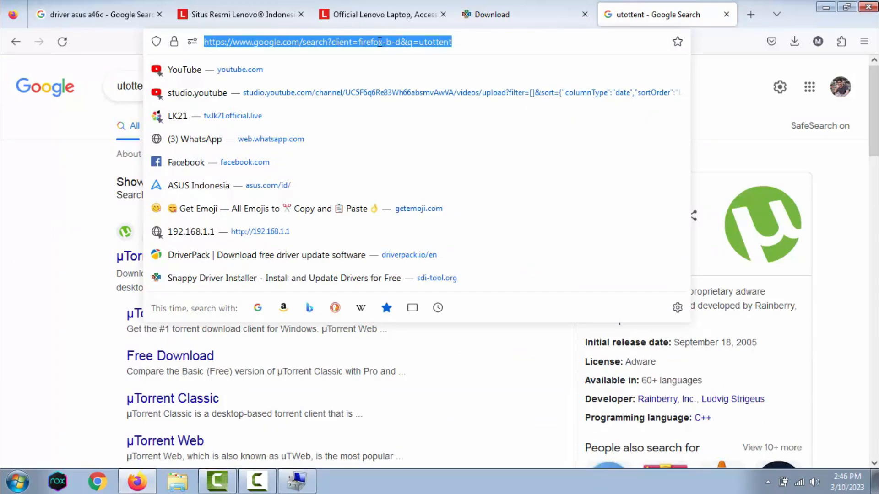
pyautogui.write('driver pack')
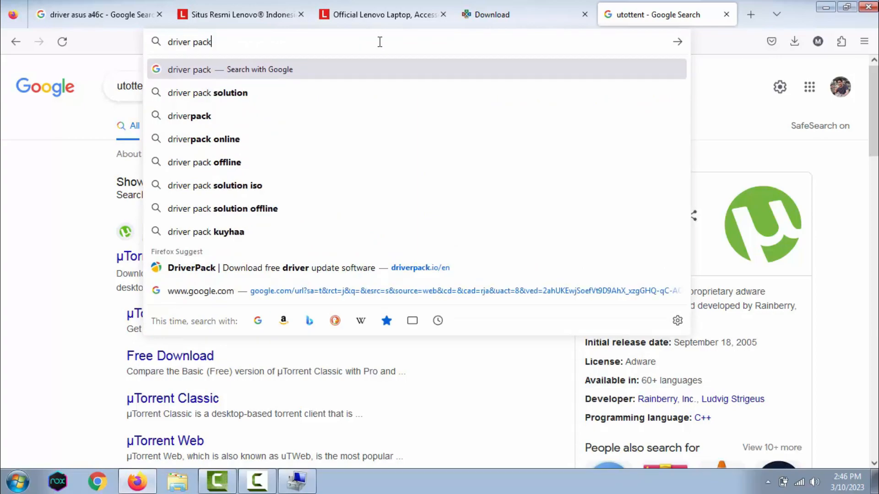
pyautogui.click(324, 93)
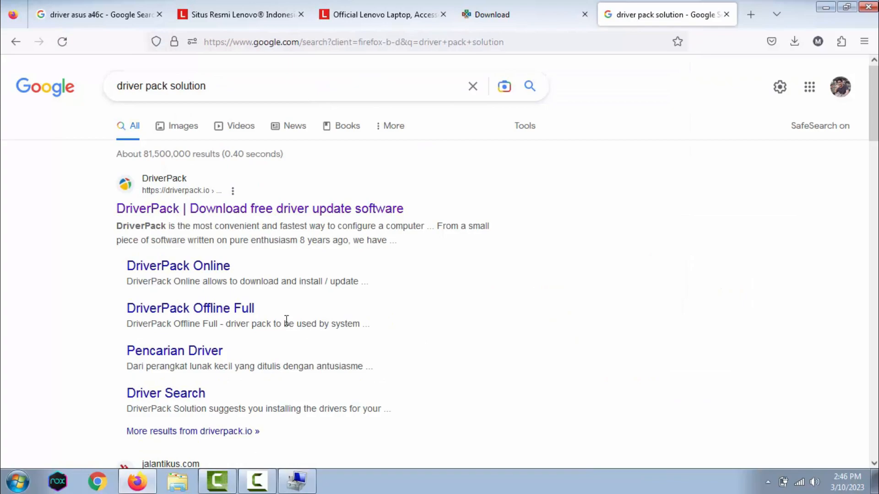
pyautogui.rightClick(319, 211)
pyautogui.click(344, 221)
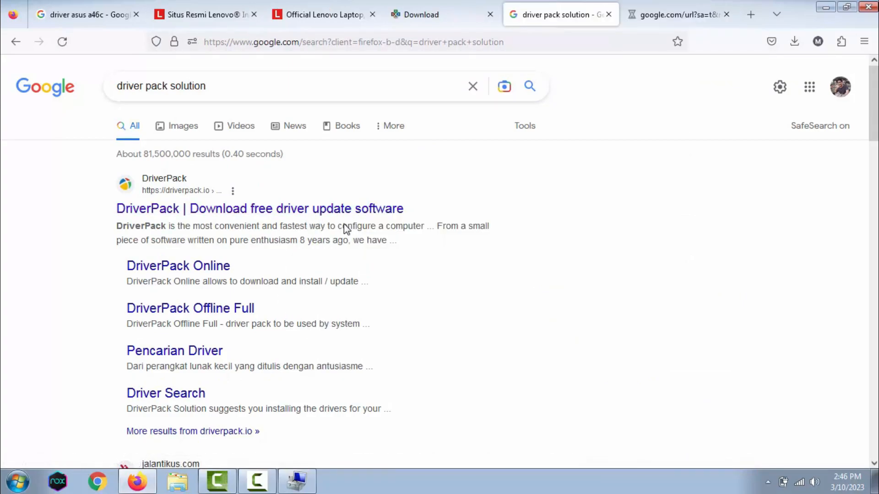
pyautogui.hotkey('ctrl', 'Tab')
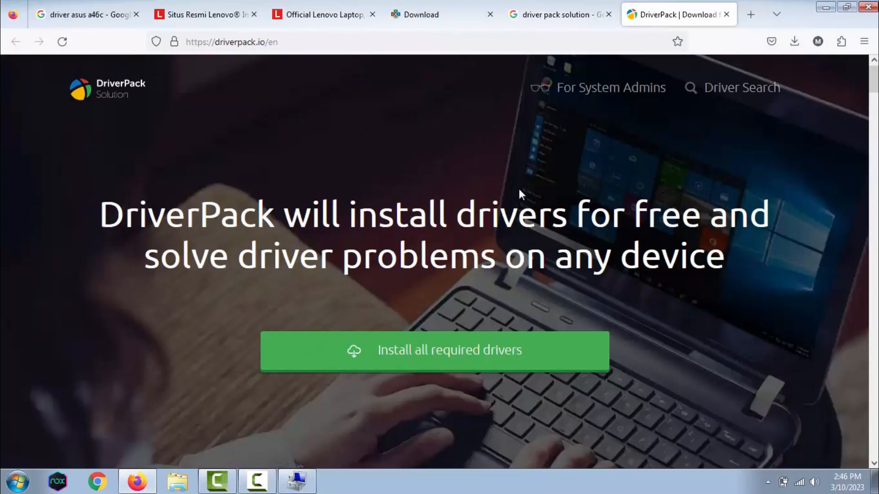
pyautogui.scroll(-8, 434, 286)
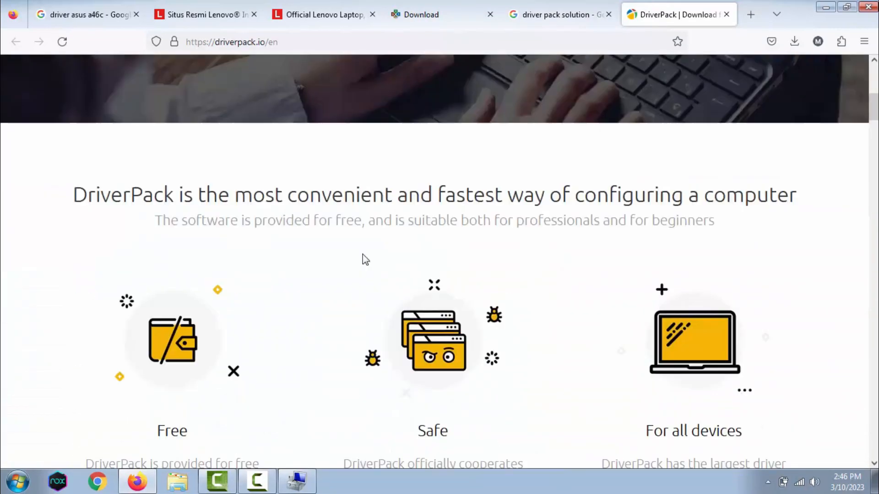
# Look over the DriverPack home page and return to the "driver asus a46c" search results
pyautogui.scroll(-9, 364, 259)
pyautogui.scroll(19, 369, 256)
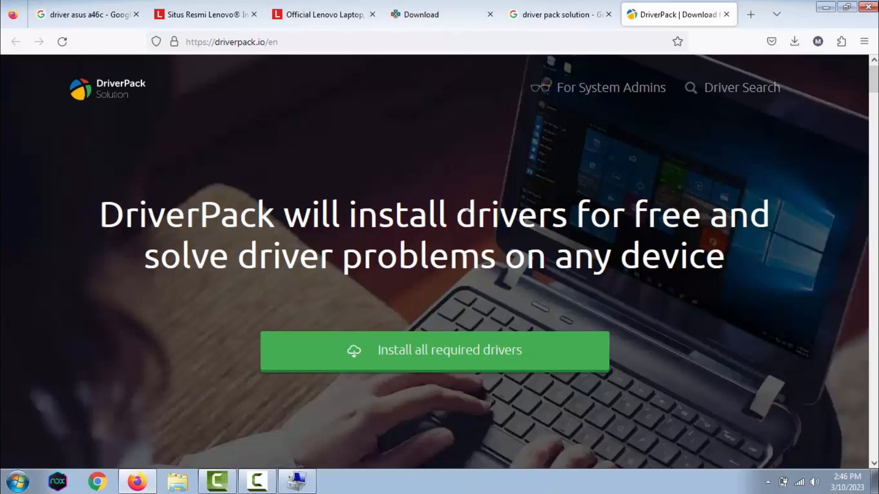
pyautogui.click(202, 9)
pyautogui.click(107, 6)
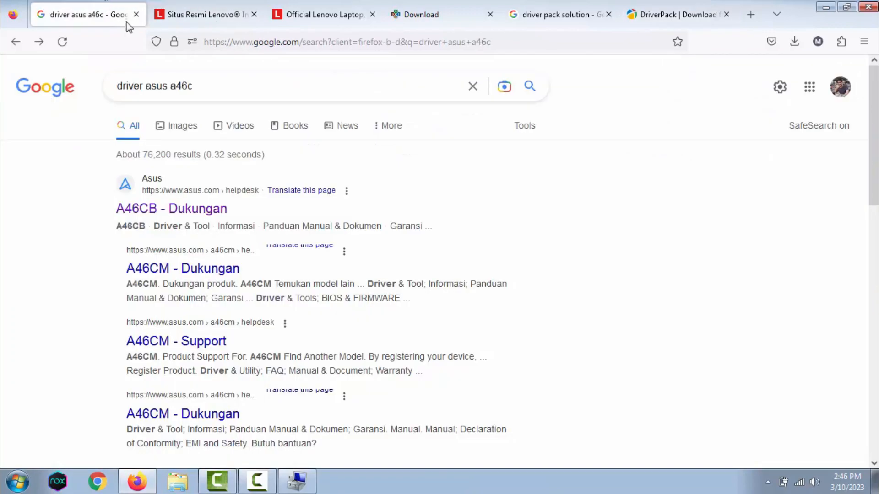
# Open the Downloads folder from the browser's download history and select the 425.31 notebook win8-win7 64bit NVIDIA installer
pyautogui.click(795, 42)
pyautogui.click(625, 117)
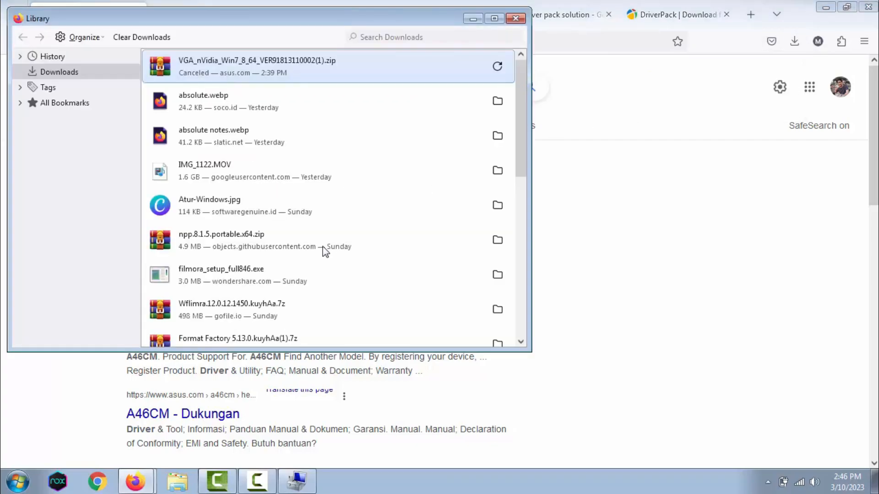
pyautogui.click(498, 101)
pyautogui.click(405, 197)
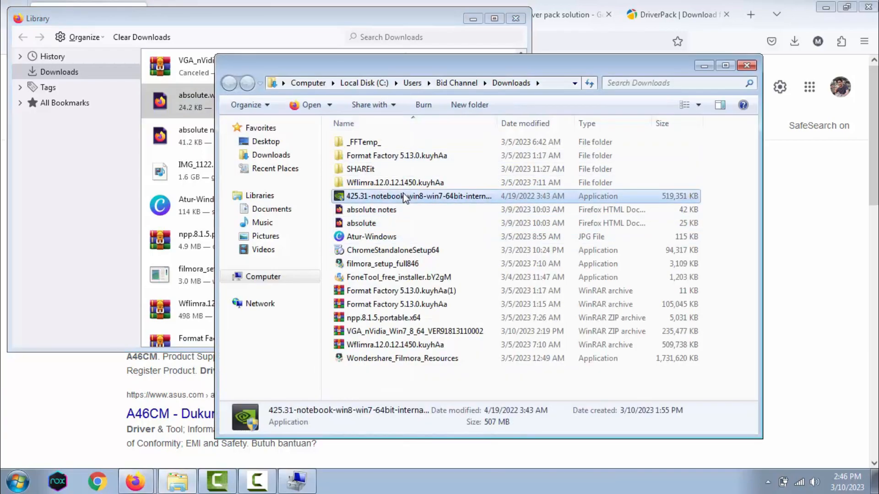
# Close the download history and run the 425.31 NVIDIA installer, extracting it to C:\NVIDIA\DisplayDriver\425.31\Win8_Win7_64\International
pyautogui.click(515, 18)
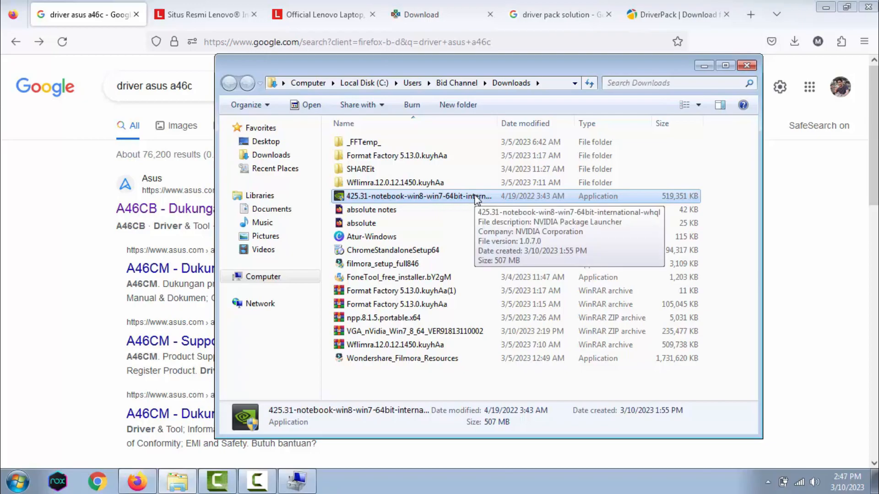
pyautogui.doubleClick(476, 198)
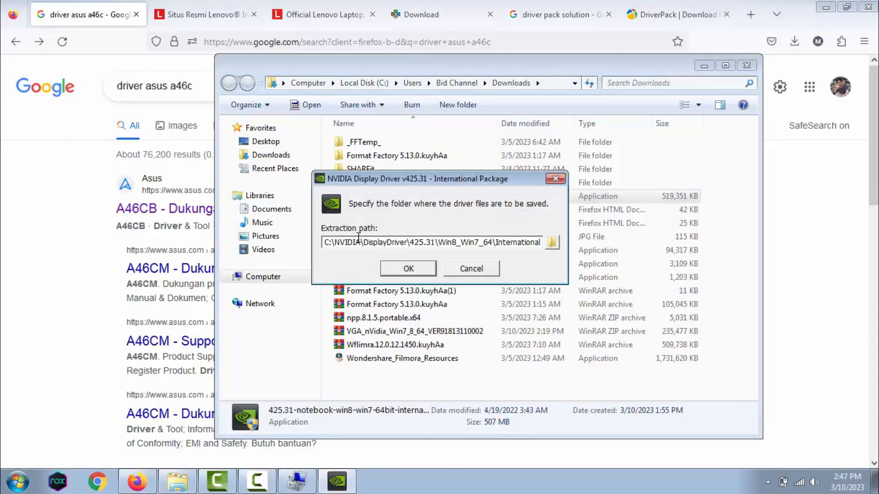
pyautogui.click(409, 269)
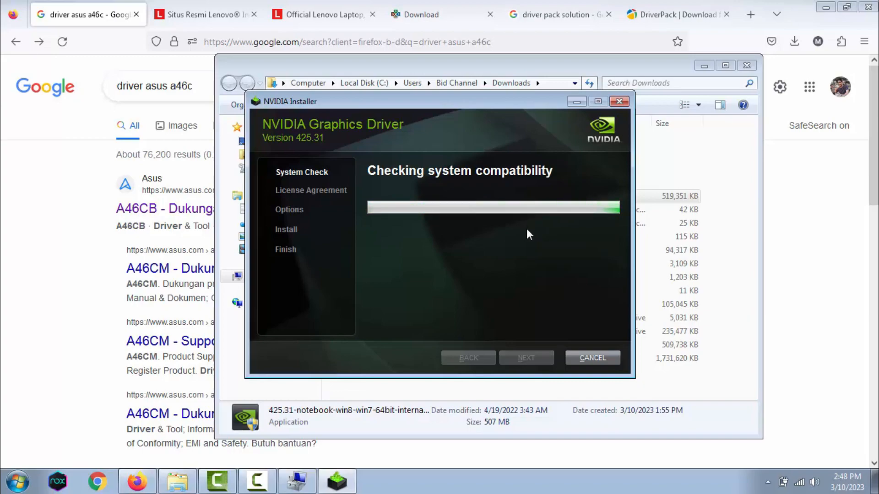
# Disconnect the laptop from its current wireless network during the NVIDIA compatibility check
pyautogui.click(799, 481)
pyautogui.click(809, 309)
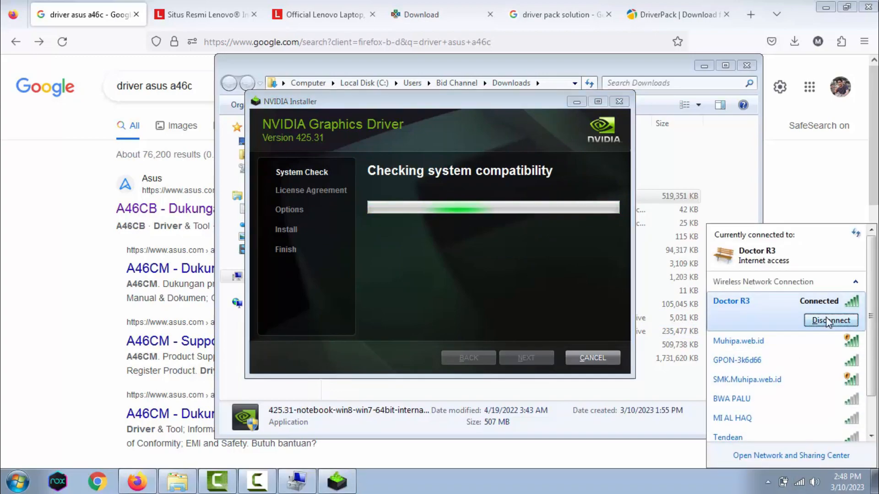
pyautogui.click(825, 317)
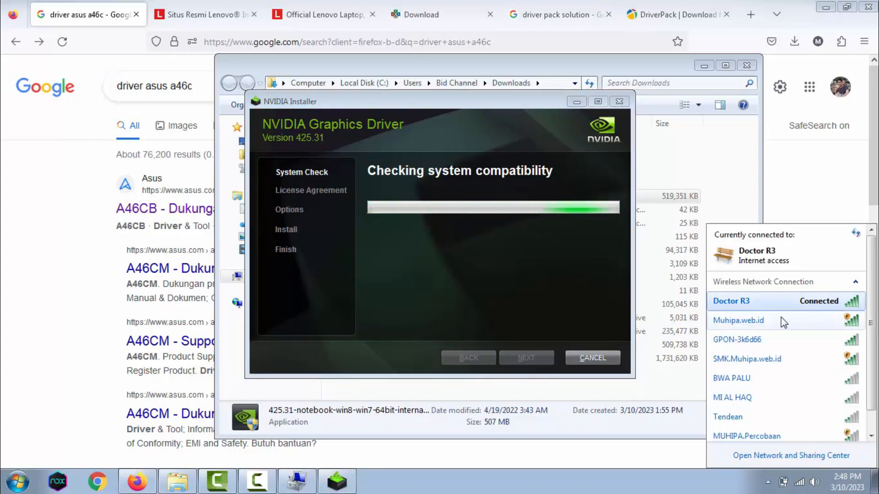
pyautogui.click(515, 107)
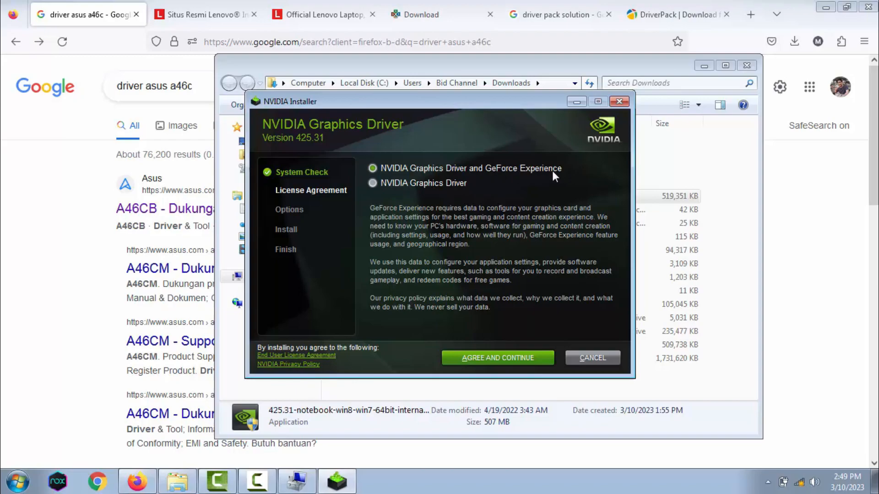
# Choose NVIDIA Graphics Driver and GeForce Experience and accept the license agreement
pyautogui.click(374, 184)
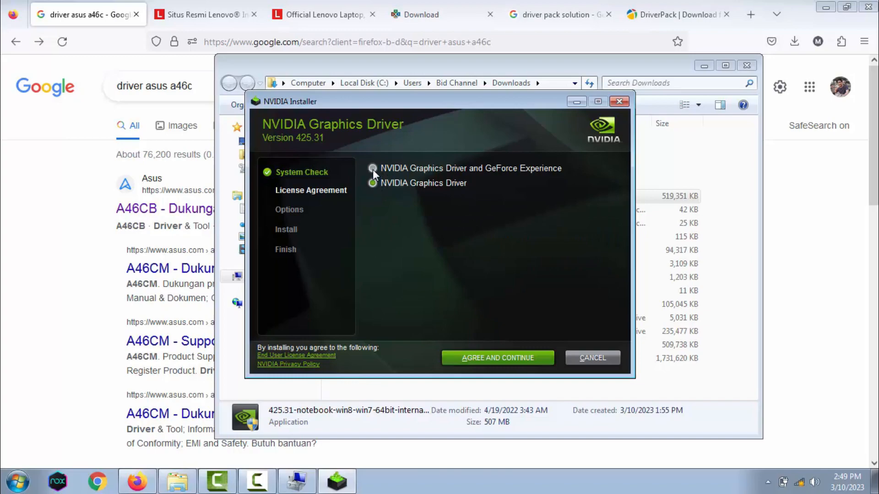
pyautogui.click(373, 169)
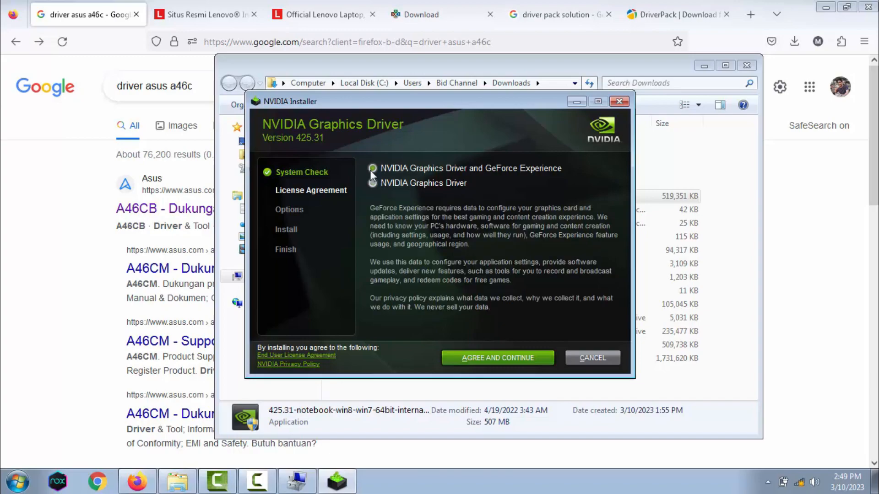
pyautogui.click(490, 357)
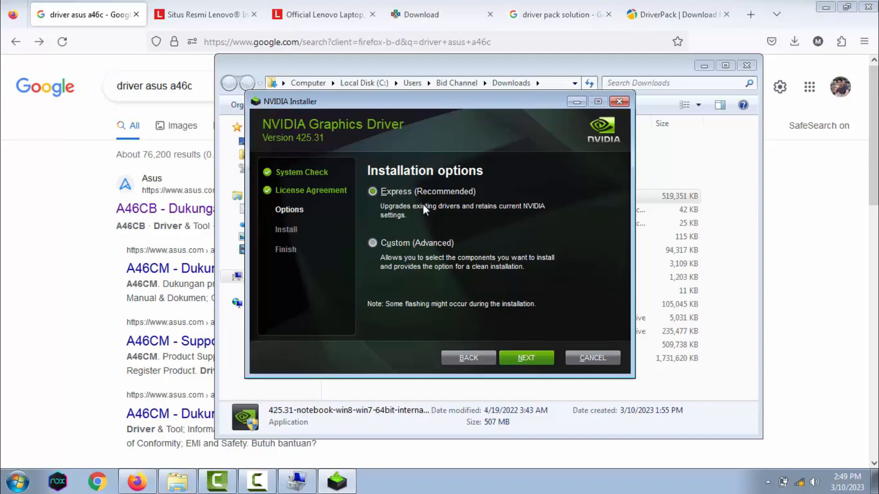
# Install the NVIDIA driver with the Express (Recommended) option and postpone the computer restart
pyautogui.click(391, 242)
pyautogui.click(399, 189)
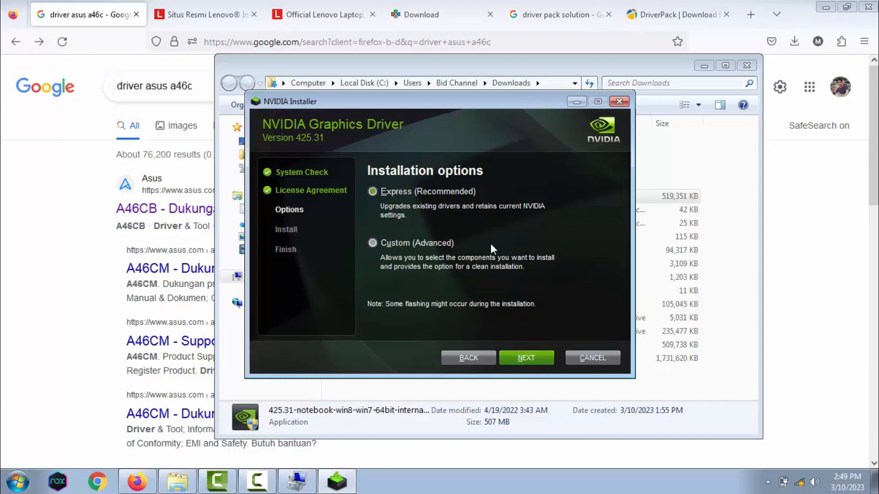
pyautogui.click(526, 359)
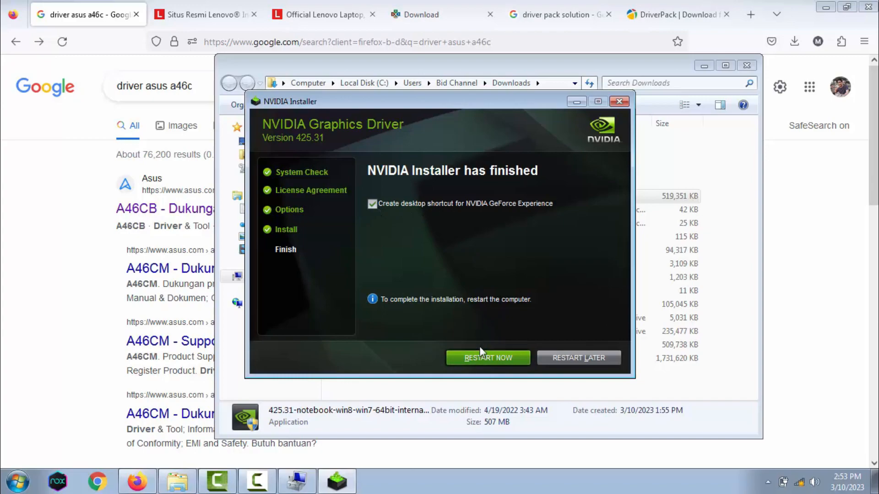
pyautogui.click(575, 356)
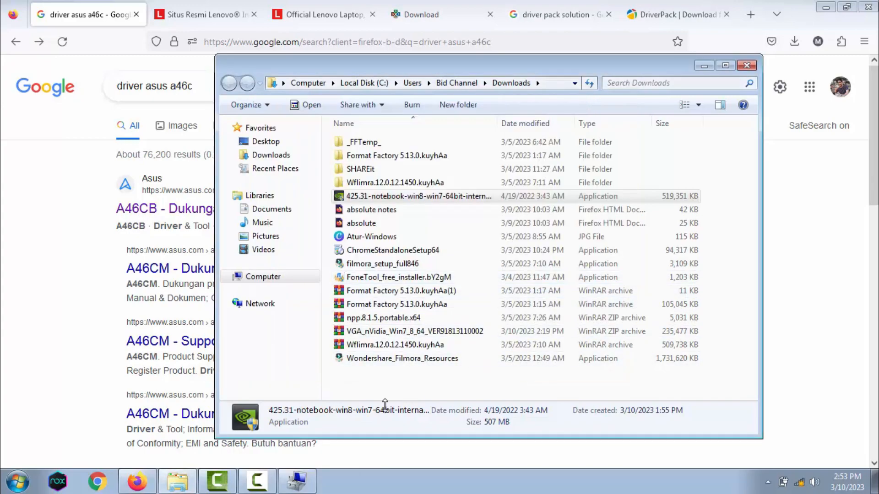
# Close the Downloads folder, minimize the browser and check the display adapters in Device Manager
pyautogui.click(746, 65)
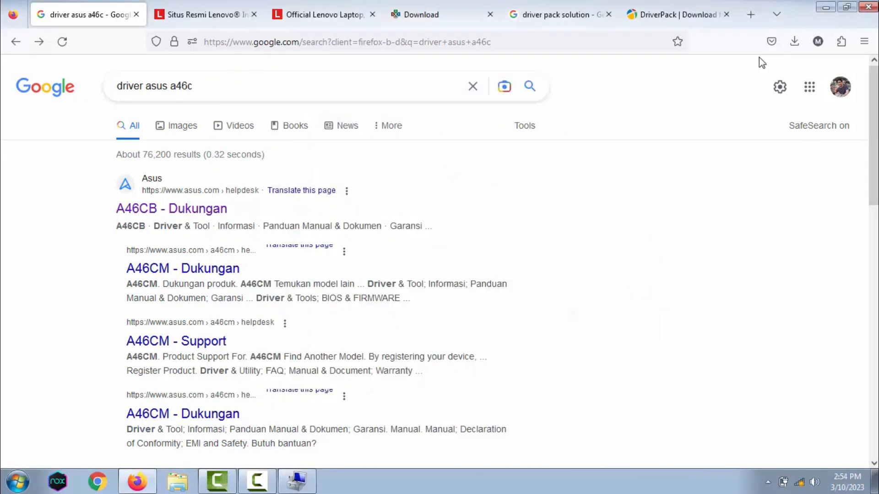
pyautogui.click(825, 7)
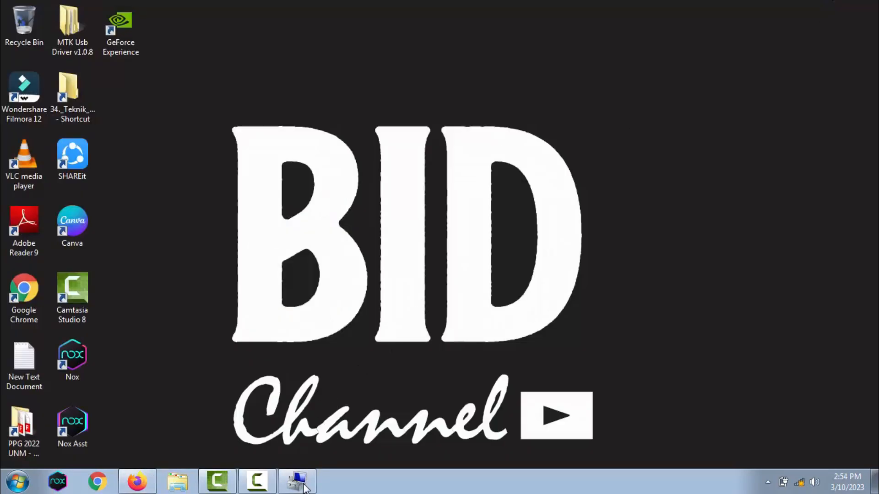
pyautogui.click(302, 486)
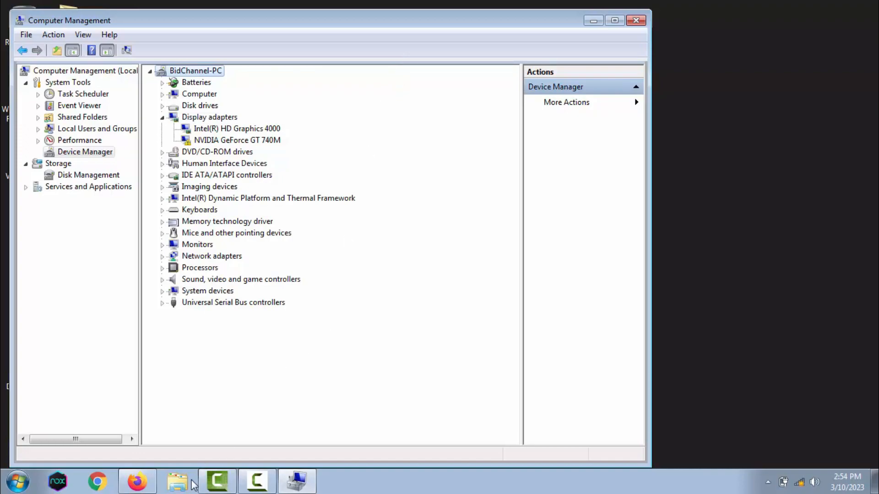
# Review the Snappy Driver Installer download page in the browser and return to Device Manager
pyautogui.click(123, 486)
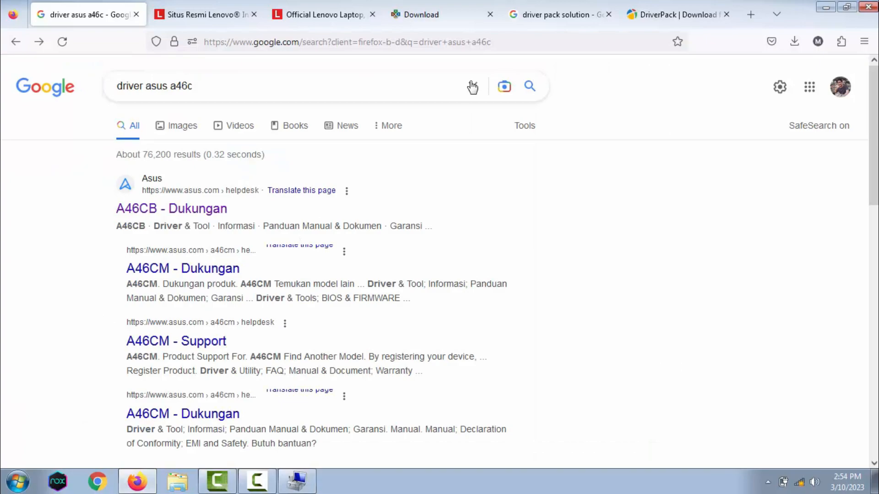
pyautogui.click(447, 13)
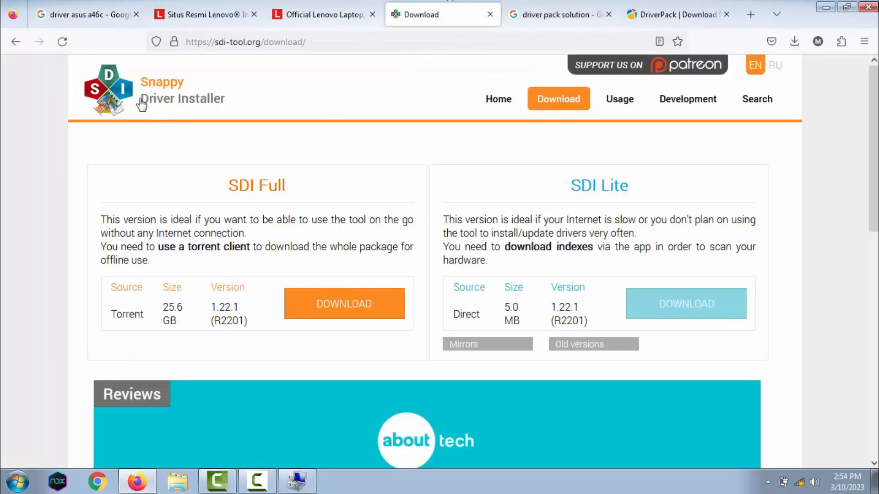
pyautogui.click(825, 6)
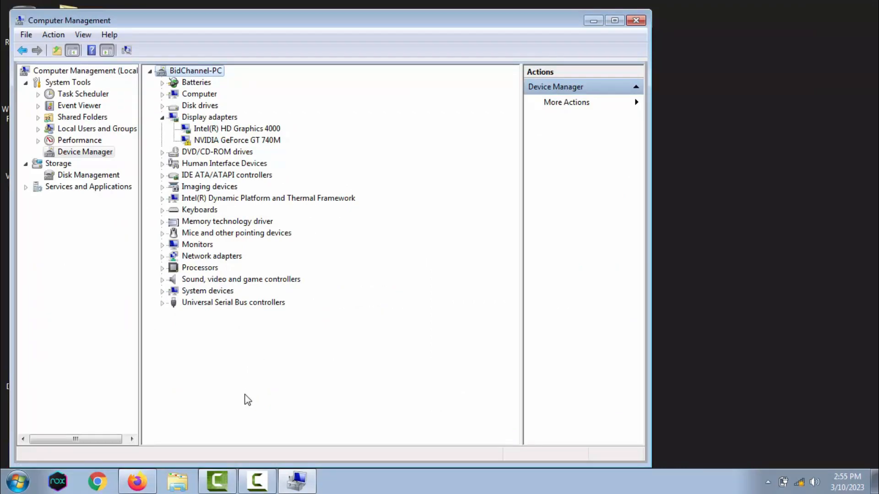
# Compare the Snappy Driver Installer, DriverPack and Lenovo home pages in the browser, and bring Device Manager back into view
pyautogui.click(133, 484)
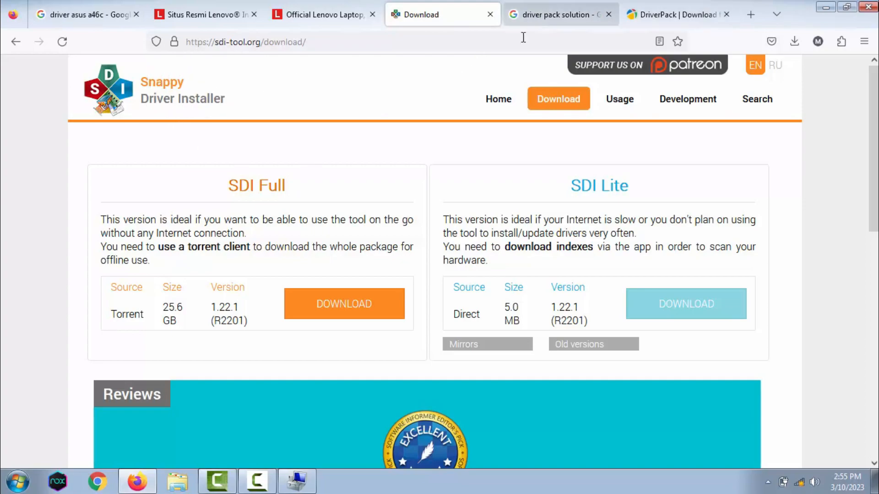
pyautogui.click(645, 10)
pyautogui.click(441, 7)
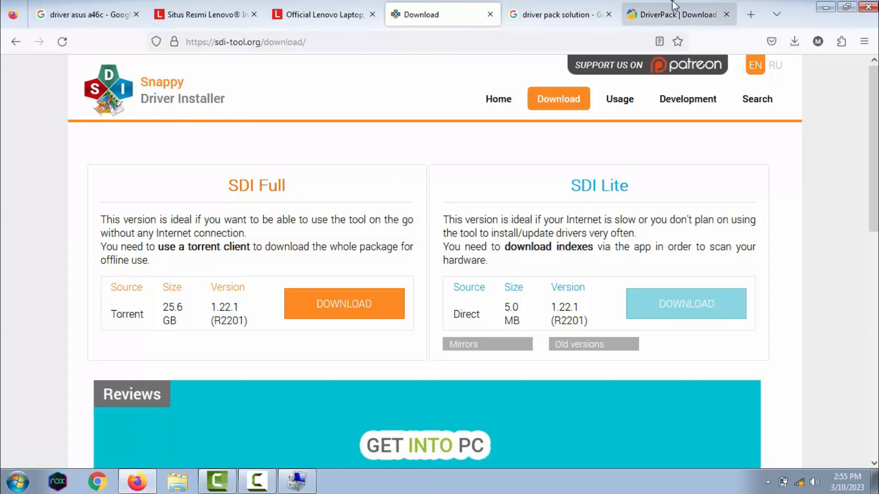
pyautogui.click(679, 15)
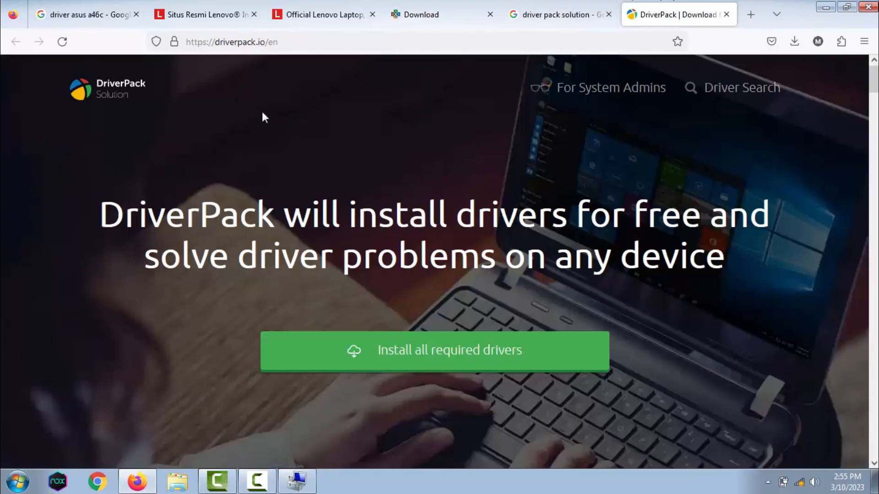
pyautogui.click(229, 10)
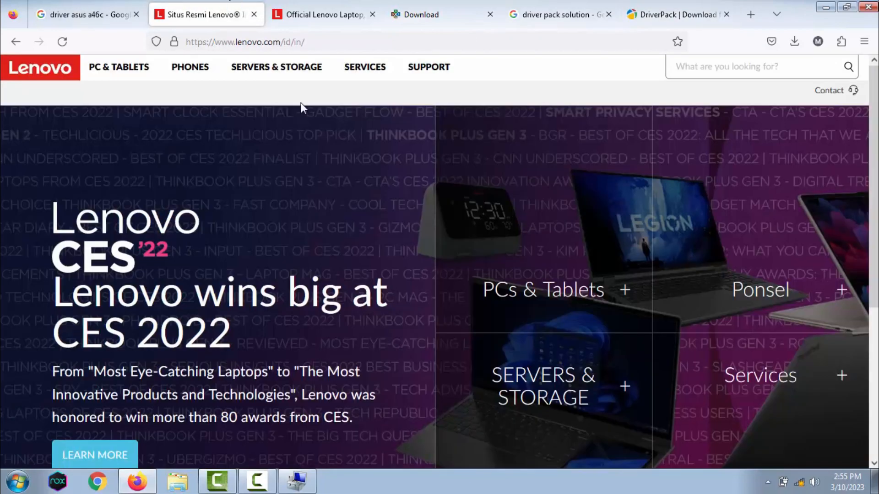
pyautogui.click(825, 8)
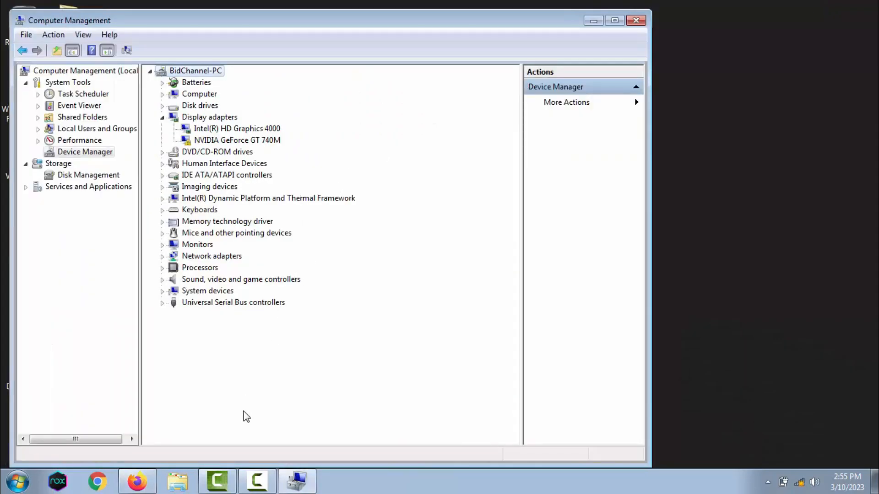
# Revisit the Snappy Driver Installer and DriverPack pages and the Lenovo PC Support product search page
pyautogui.click(137, 482)
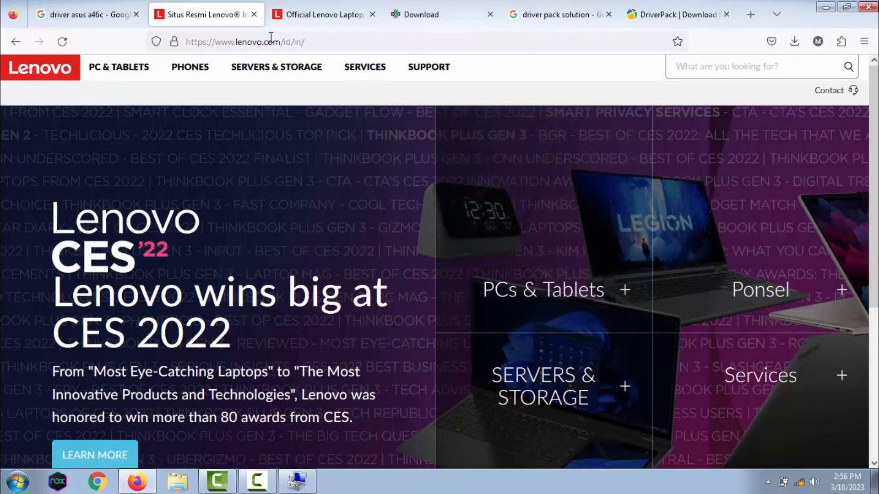
pyautogui.click(448, 7)
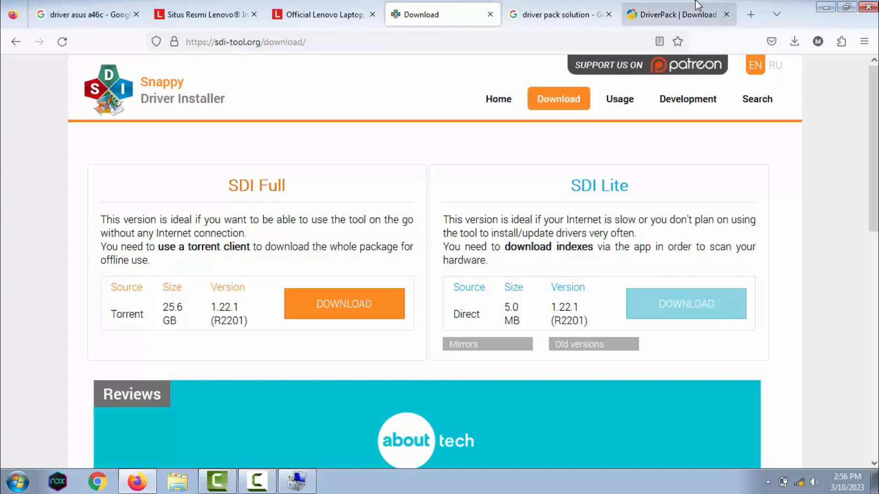
pyautogui.click(626, 6)
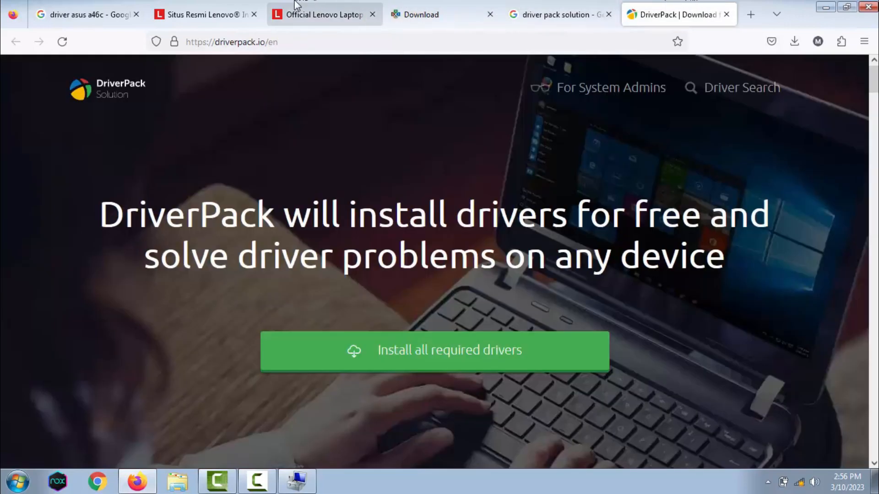
pyautogui.click(305, 9)
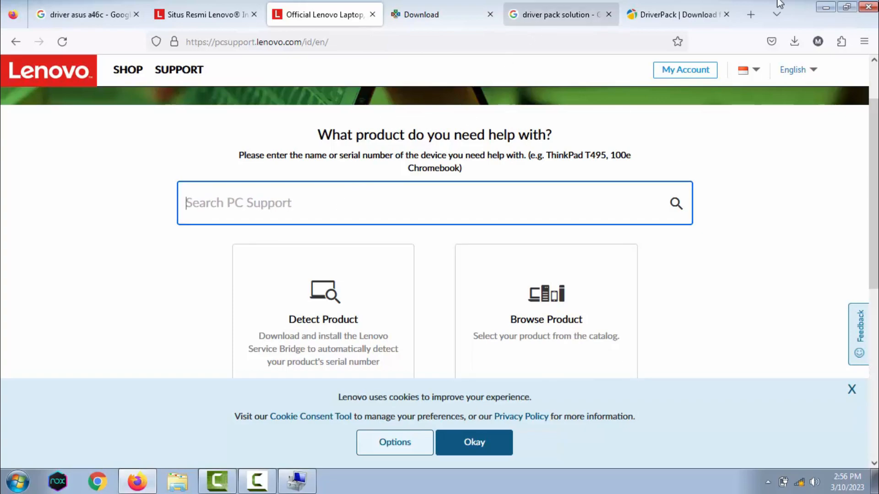
# Close the browser and the Computer Management window
pyautogui.click(868, 9)
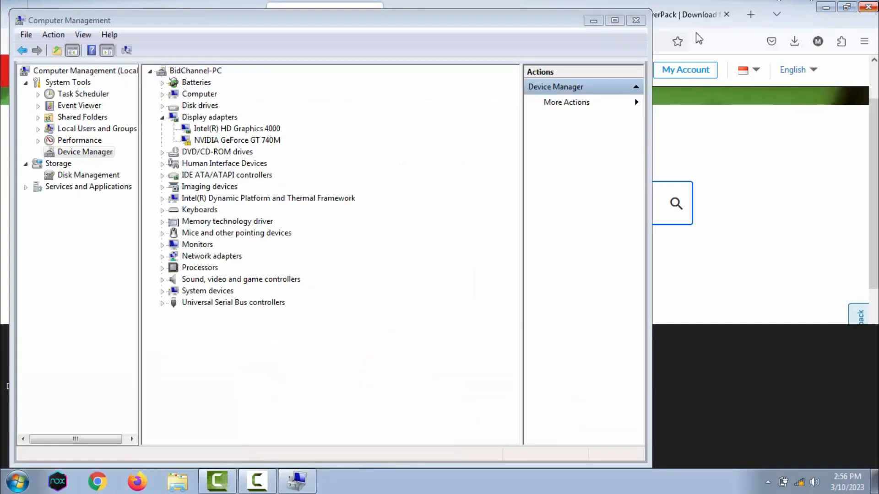
pyautogui.click(635, 21)
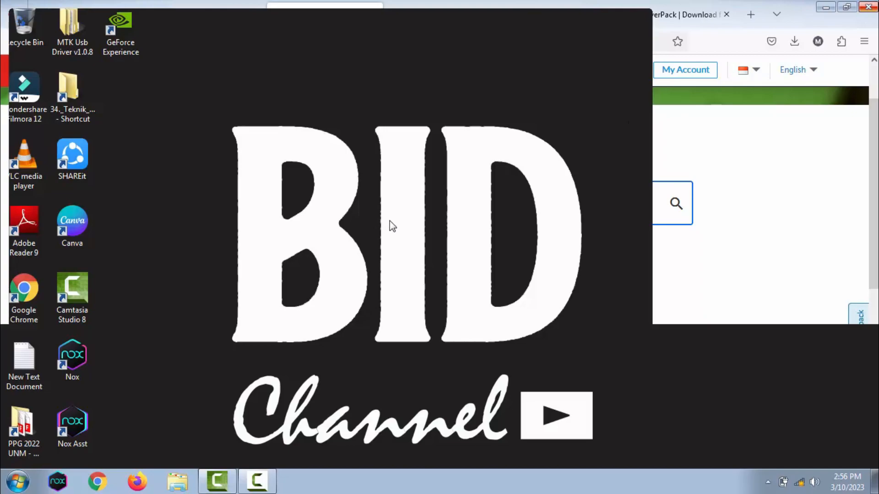
pyautogui.click(257, 480)
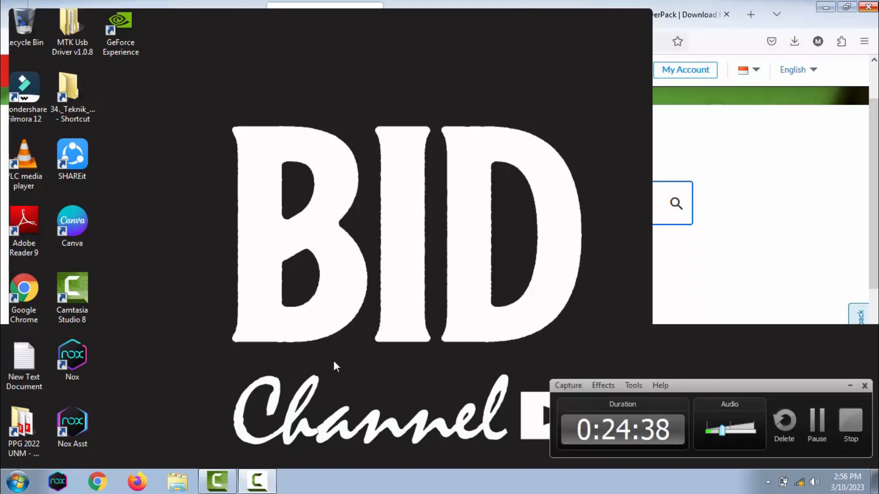